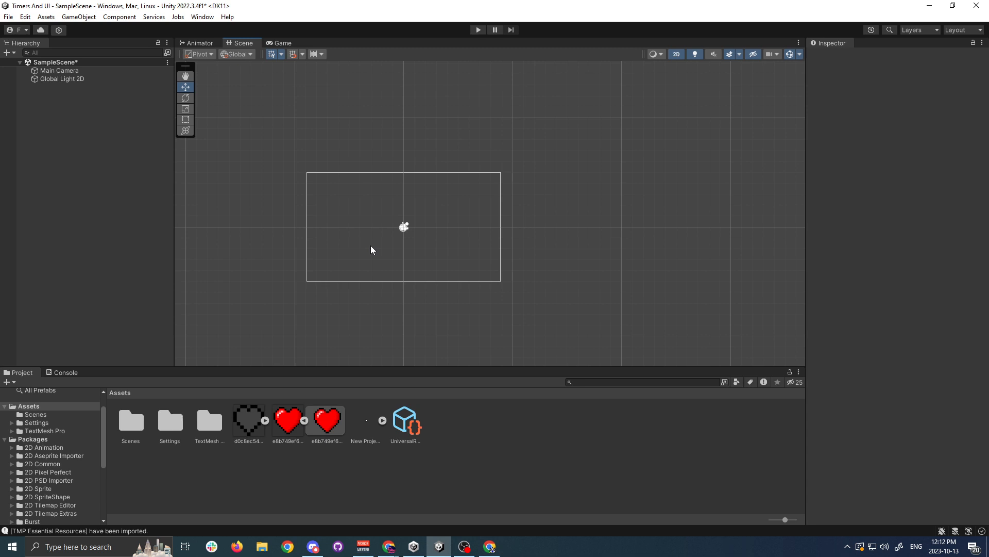
# Save the sample scene.
pyautogui.scroll(2, 416, 201)
pyautogui.moveTo(416, 201); pyautogui.dragTo(455, 175, button='middle')
pyautogui.hotkey('ctrl', 's')
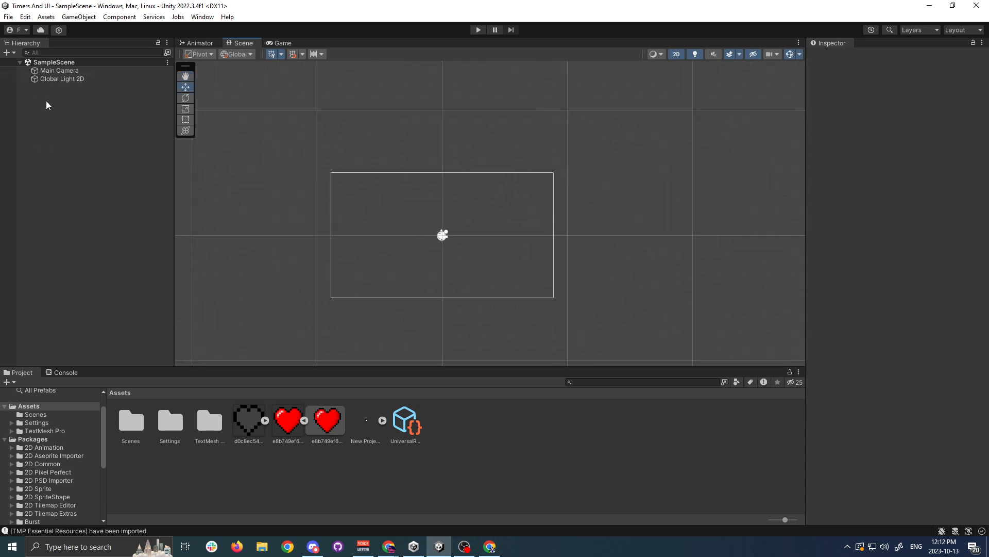
# Add a UI Image to the scene on a new canvas and name it HealthBarBackground.
pyautogui.rightClick(63, 112)
pyautogui.moveTo(93, 331)
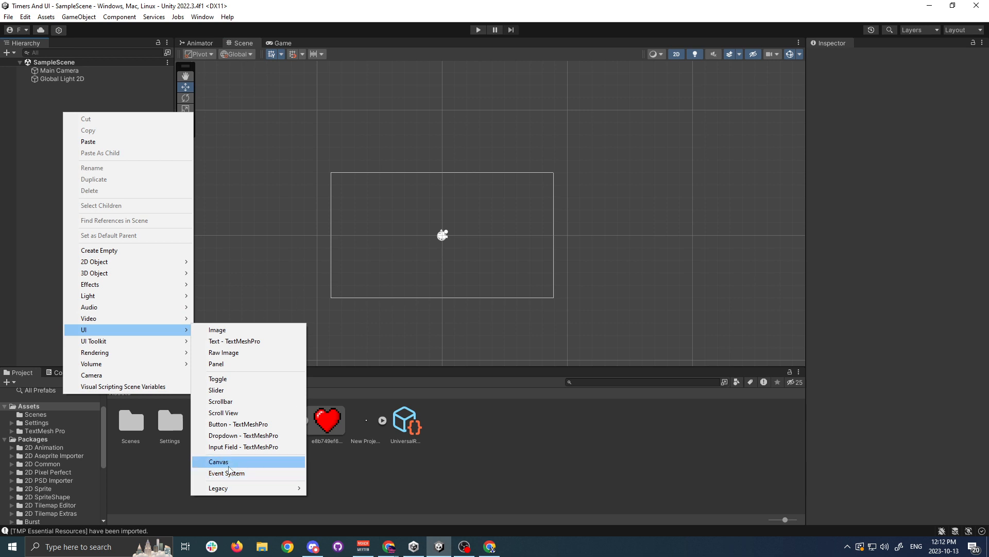
pyautogui.click(233, 330)
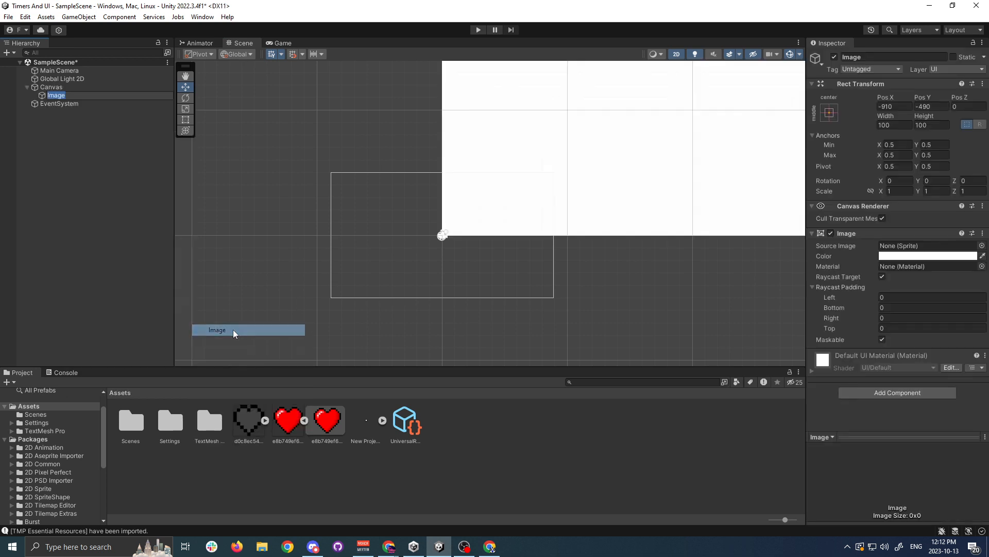
pyautogui.scroll(-7, 400, 203)
pyautogui.moveTo(471, 174); pyautogui.dragTo(324, 248, button='middle')
pyautogui.click(76, 97)
pyautogui.write('HealthBar')
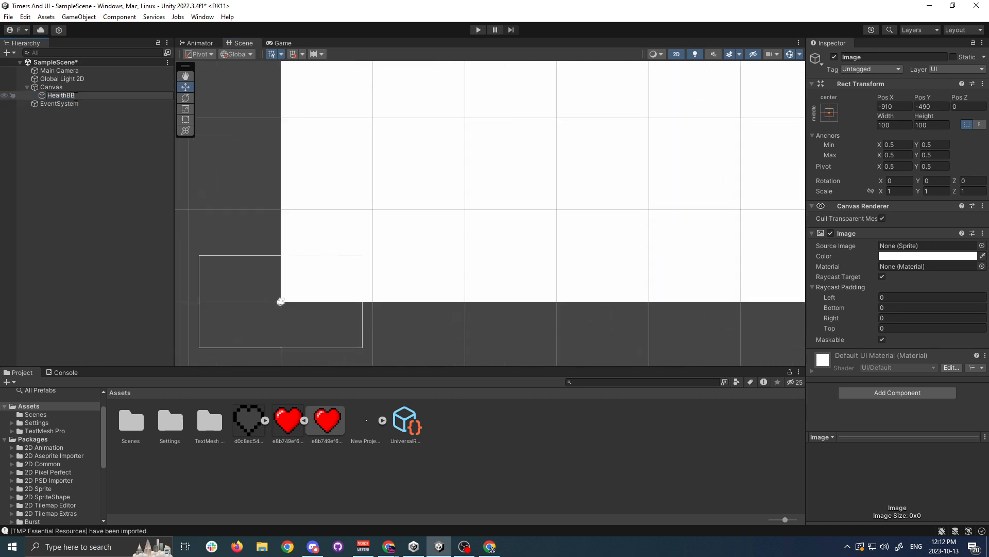
pyautogui.write('Background')
pyautogui.press('Return')
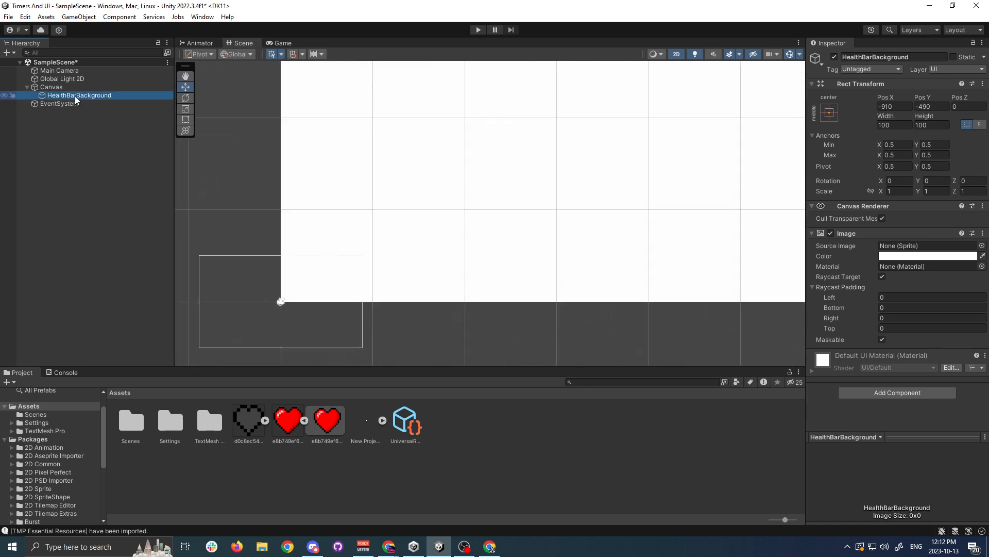
# Examine where the HealthBarBackground image sits relative to the canvas and the camera frame in the scene.
pyautogui.rightClick(75, 96)
pyautogui.scroll(-3, 496, 181)
pyautogui.moveTo(497, 181); pyautogui.dragTo(488, 206, button='middle')
pyautogui.scroll(-10, 488, 206)
pyautogui.moveTo(682, 153)
pyautogui.mouseDown(button='middle')
pyautogui.moveTo(520, 259)
pyautogui.moveTo(363, 302)
pyautogui.mouseUp(button='middle')
pyautogui.scroll(-9, 521, 254)
pyautogui.scroll(-9, 444, 273)
pyautogui.moveTo(444, 274); pyautogui.dragTo(393, 265, button='middle')
pyautogui.scroll(-1, 261, 114)
pyautogui.moveTo(196, 344); pyautogui.dragTo(364, 311, button='middle')
pyautogui.scroll(20, 364, 311)
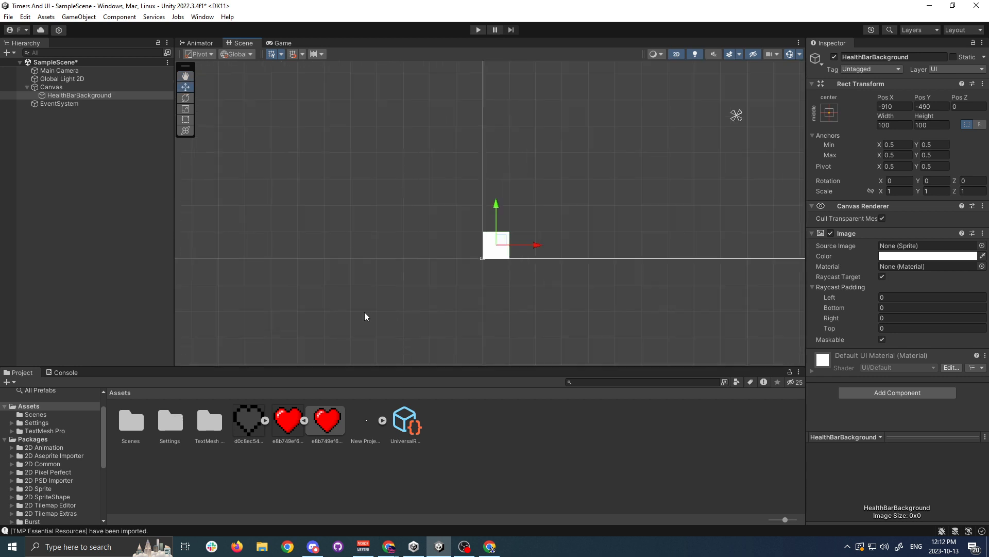
pyautogui.scroll(8, 597, 223)
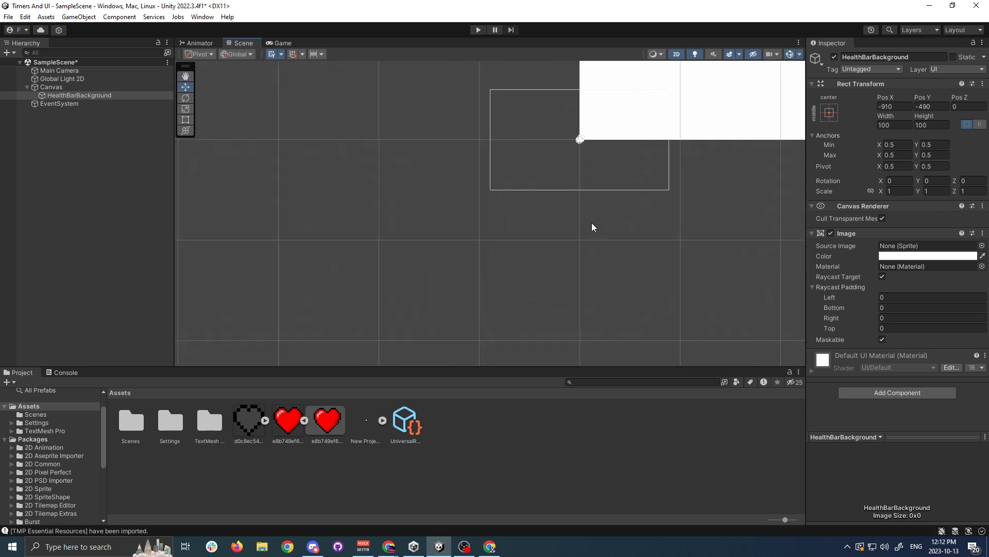
# Run the game and check where the white image appears within the full game frame.
pyautogui.click(478, 29)
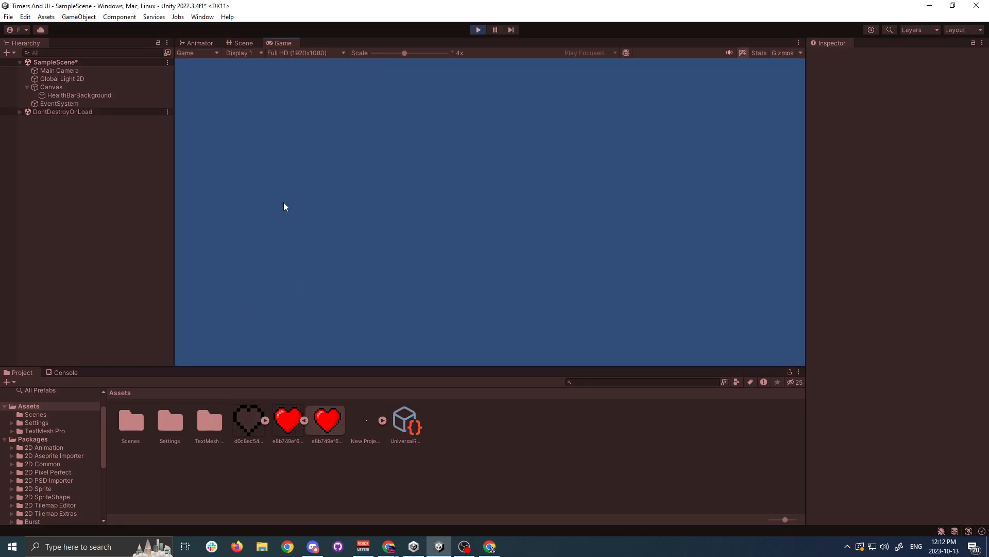
pyautogui.click(242, 42)
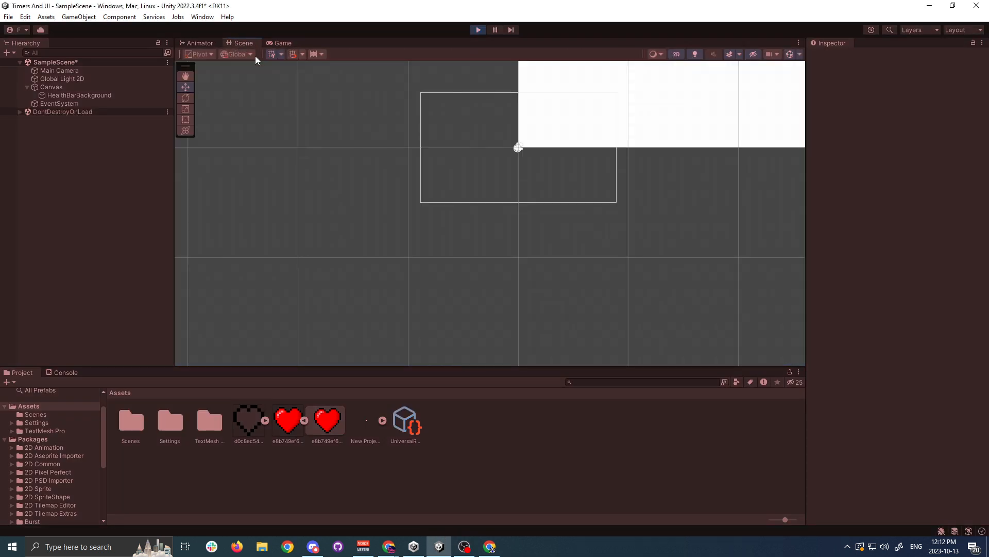
pyautogui.scroll(-3, 351, 267)
pyautogui.click(283, 43)
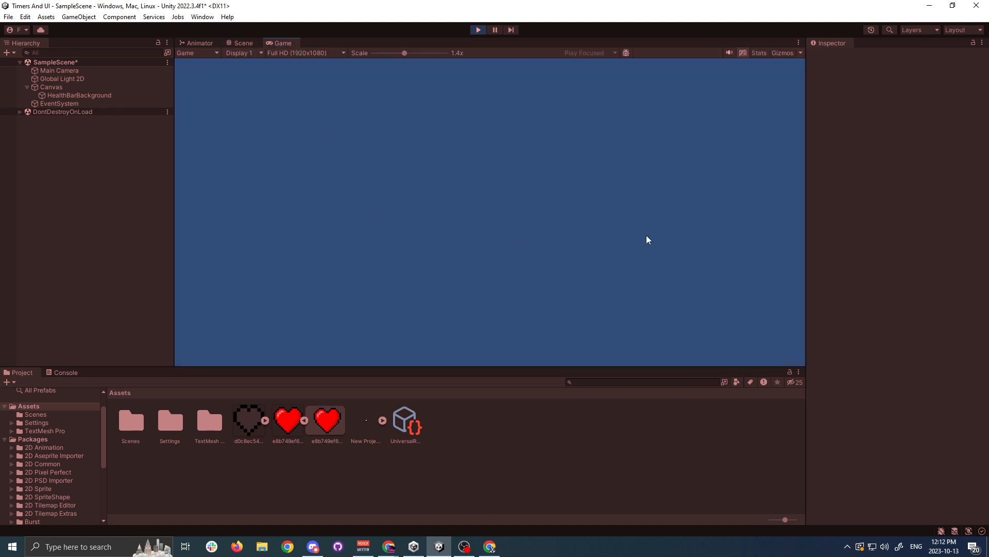
pyautogui.scroll(-5, 391, 59)
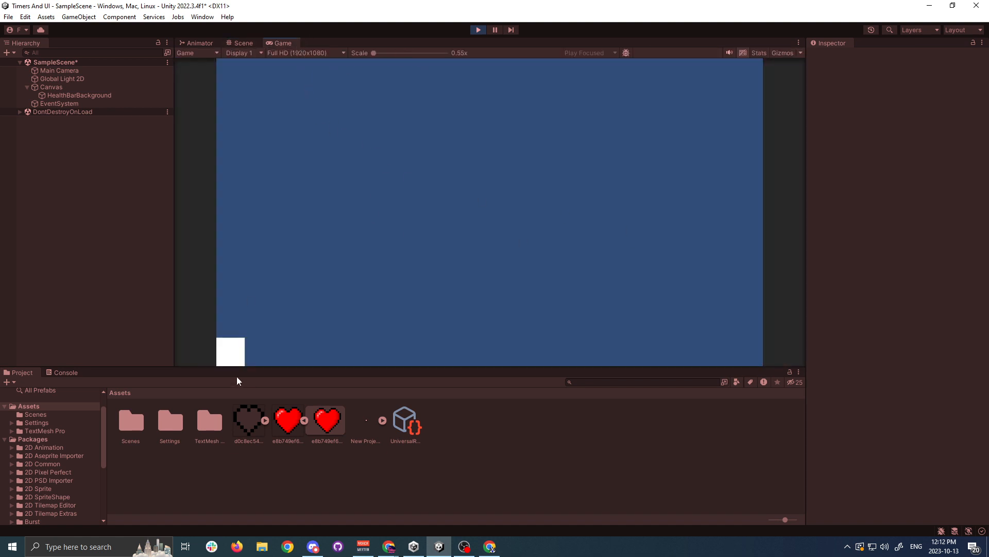
# Inspect the Canvas object's full bounds in the scene and review its available render modes.
pyautogui.click(250, 43)
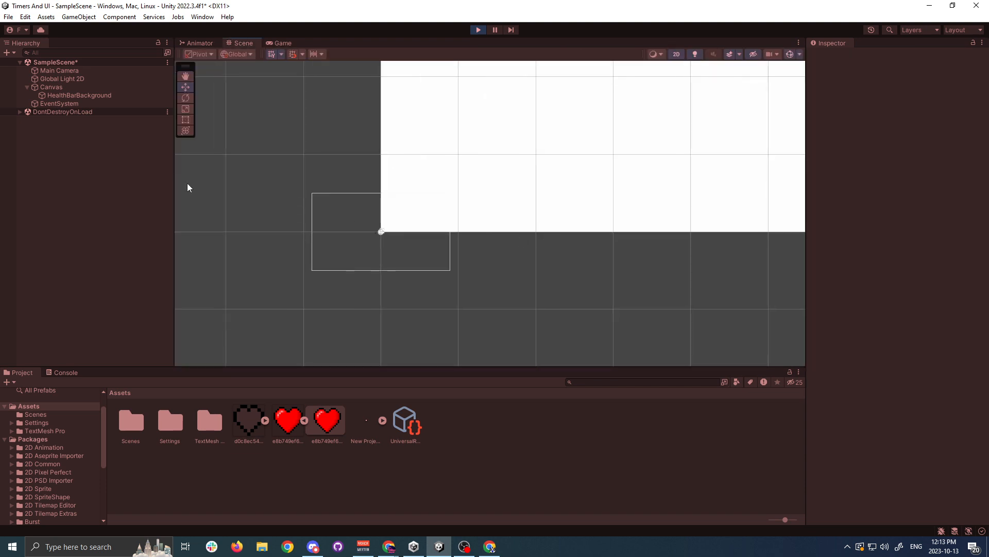
pyautogui.click(48, 87)
pyautogui.scroll(-3, 361, 354)
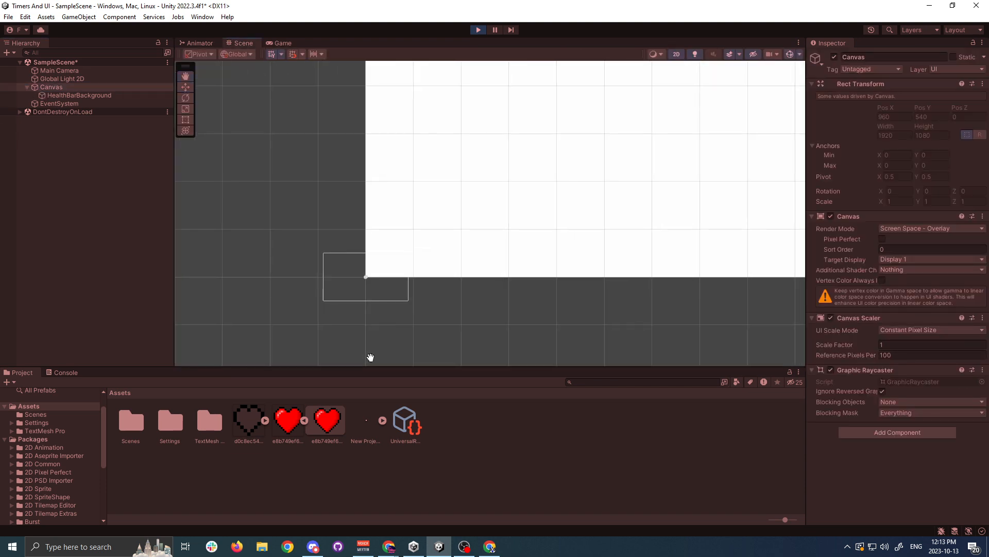
pyautogui.moveTo(367, 356); pyautogui.dragTo(387, 335, button='middle')
pyautogui.scroll(-7, 385, 324)
pyautogui.scroll(-3, 536, 251)
pyautogui.scroll(-5, 538, 256)
pyautogui.scroll(-5, 500, 276)
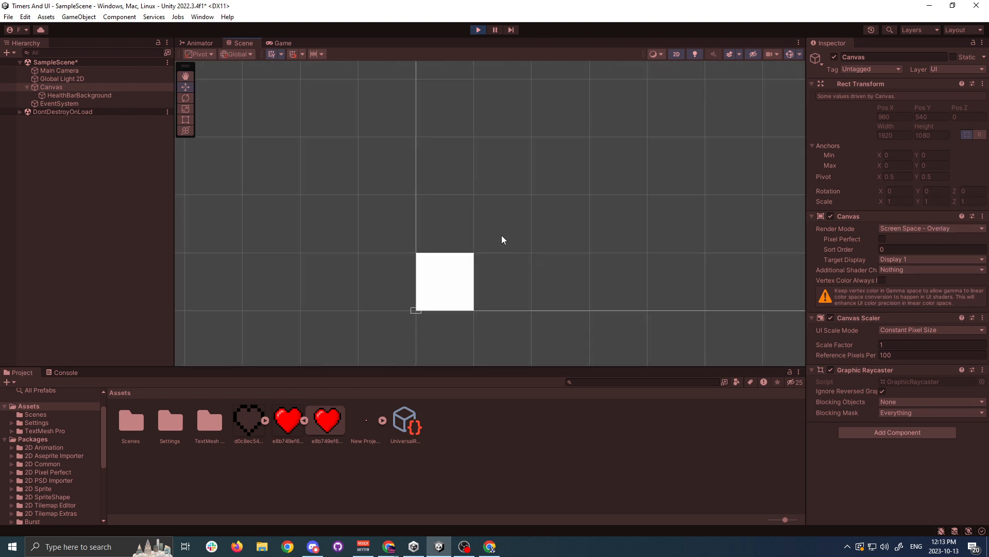
pyautogui.scroll(-8, 505, 232)
pyautogui.moveTo(499, 209); pyautogui.dragTo(367, 229, button='middle')
pyautogui.scroll(-8, 639, 214)
pyautogui.moveTo(639, 214); pyautogui.dragTo(477, 268, button='middle')
pyautogui.scroll(-1, 402, 289)
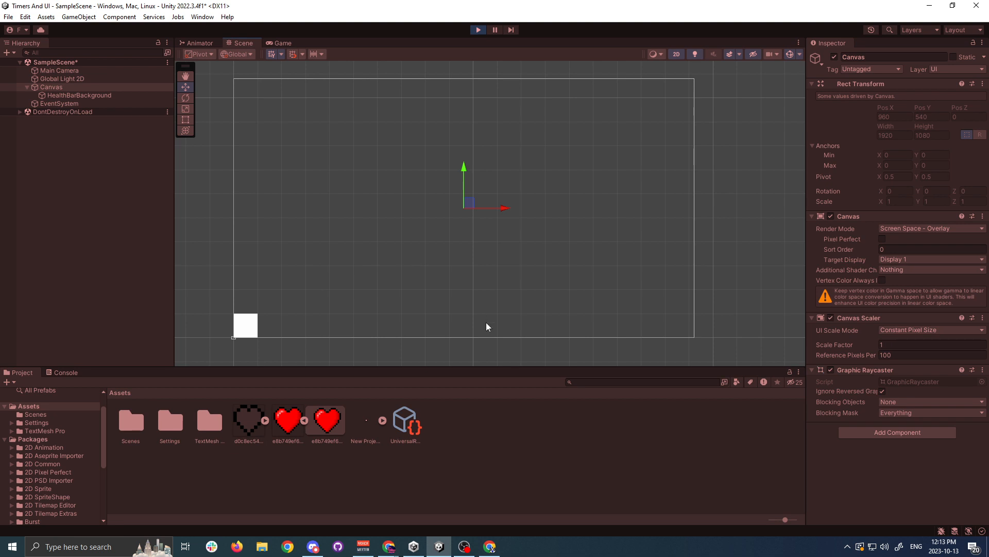
pyautogui.click(922, 230)
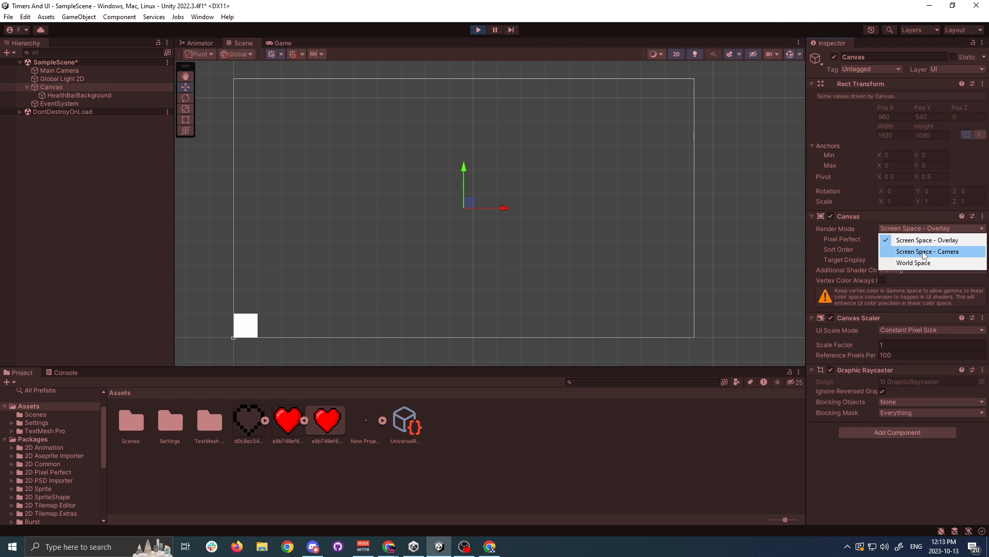
pyautogui.click(818, 476)
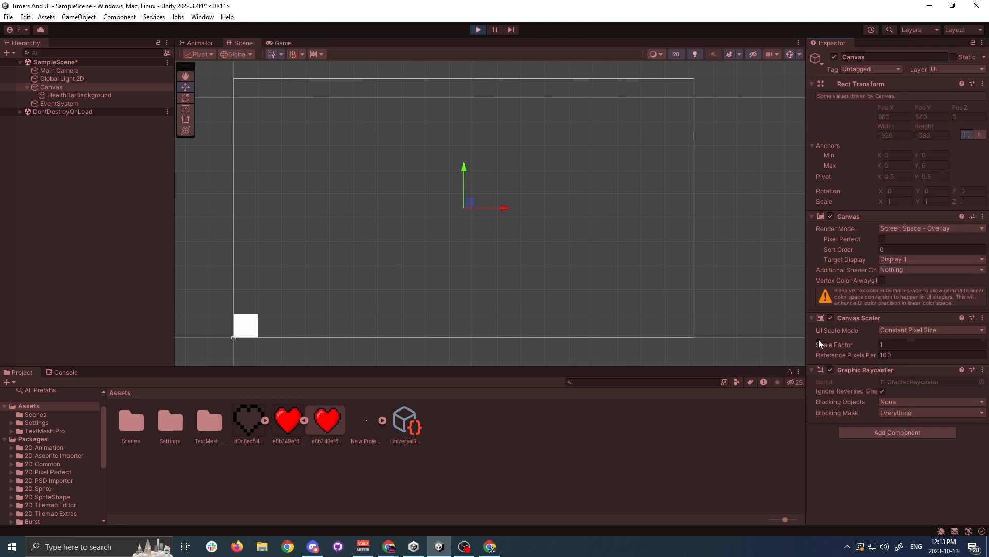
# Try the Canvas Scaler in Scale With Screen Size mode with a 1920 x 1080 reference resolution while the game runs.
pyautogui.click(894, 330)
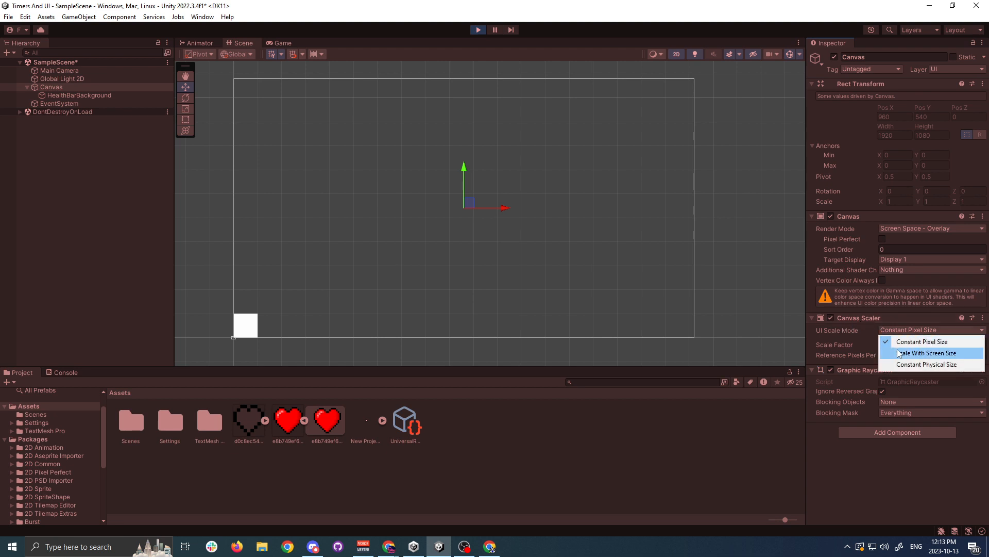
pyautogui.click(899, 353)
pyautogui.click(896, 345)
pyautogui.write('1920')
pyautogui.press('Tab')
pyautogui.write('1080')
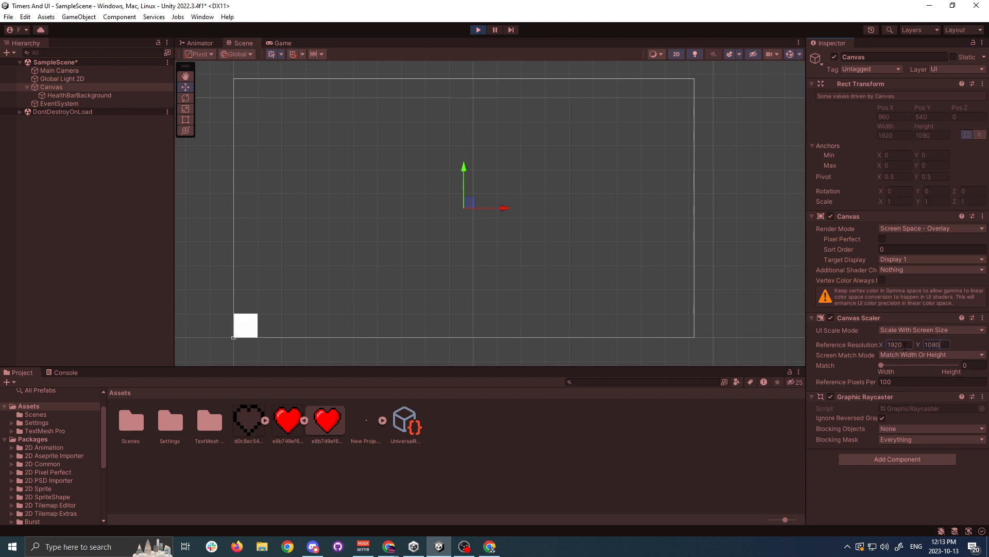
pyautogui.click(880, 364)
pyautogui.moveTo(880, 364); pyautogui.dragTo(846, 370)
pyautogui.rightClick(862, 404)
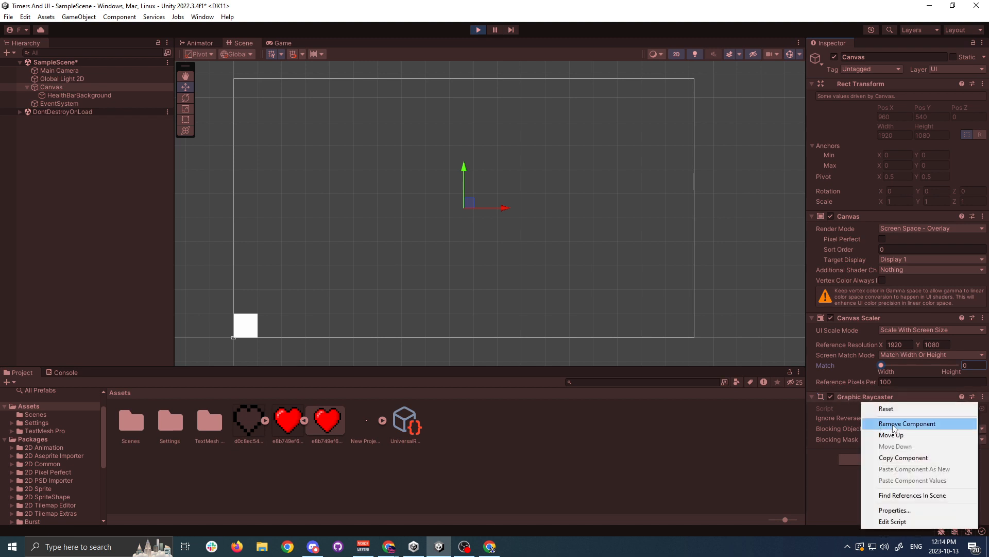
pyautogui.click(840, 405)
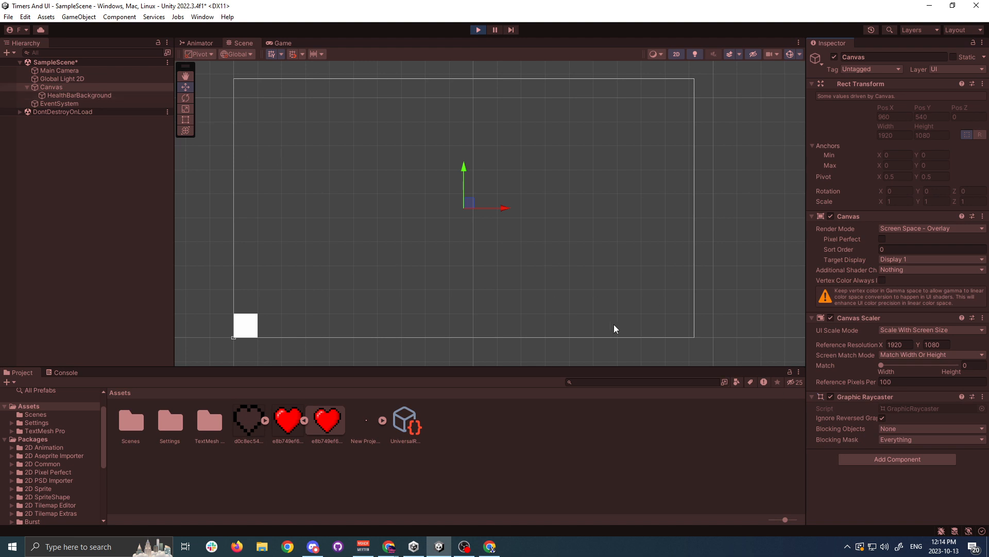
# Stop the game, set the Canvas Scaler to Scale With Screen Size with a 1920 x 1080 reference resolution, and save the scene.
pyautogui.click(478, 30)
pyautogui.click(927, 330)
pyautogui.click(907, 342)
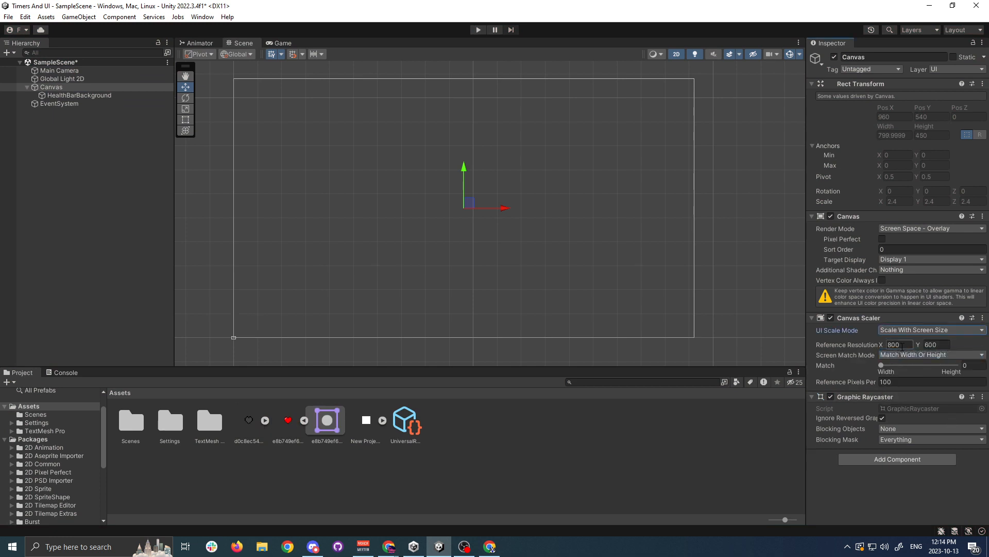
pyautogui.click(899, 345)
pyautogui.write('1920')
pyautogui.press('Tab')
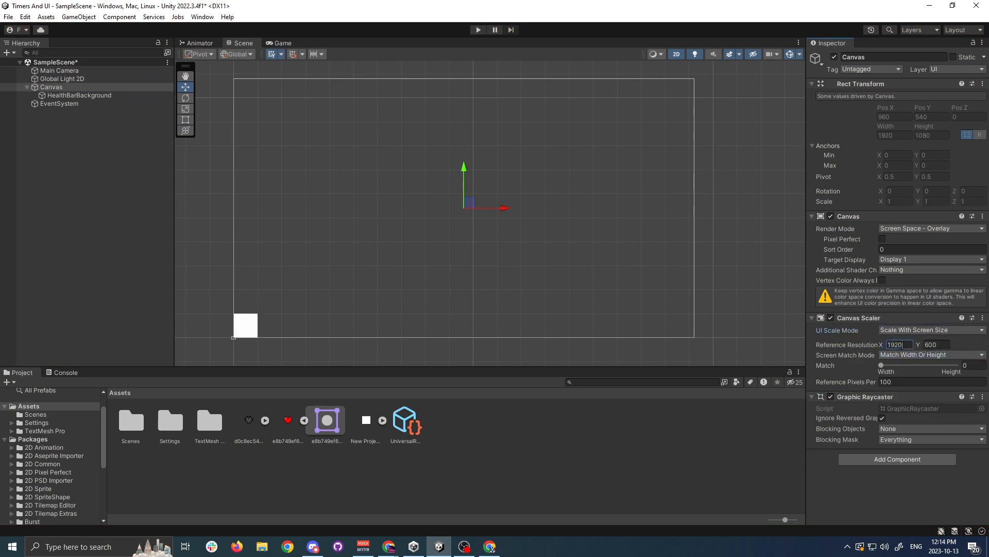
pyautogui.write('1080')
pyautogui.hotkey('ctrl', 's')
# Place HealthBarBackground near the canvas's lower edge at Pos X 0 and Pos Y about -441, sized about 462 wide by 50 high.
pyautogui.click(77, 95)
pyautogui.moveTo(255, 320)
pyautogui.mouseDown()
pyautogui.moveTo(435, 282)
pyautogui.moveTo(482, 309)
pyautogui.mouseUp()
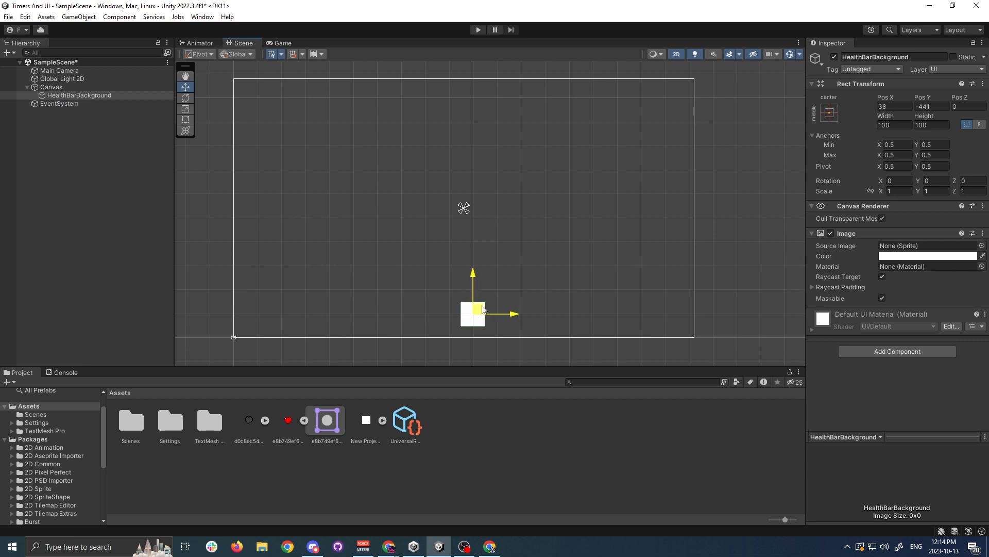
pyautogui.click(888, 107)
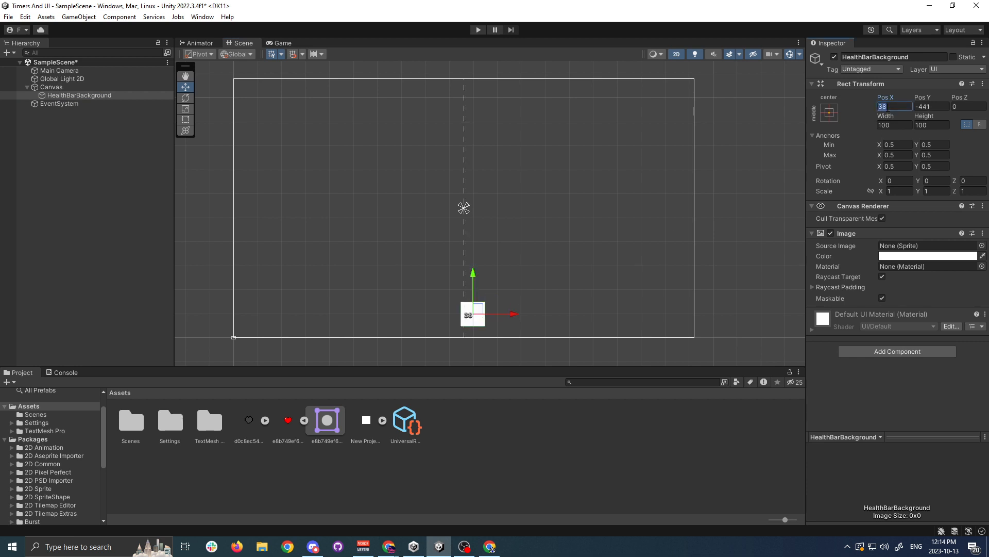
pyautogui.write('0')
pyautogui.moveTo(885, 117); pyautogui.dragTo(516, 166)
pyautogui.moveTo(924, 117); pyautogui.dragTo(840, 114)
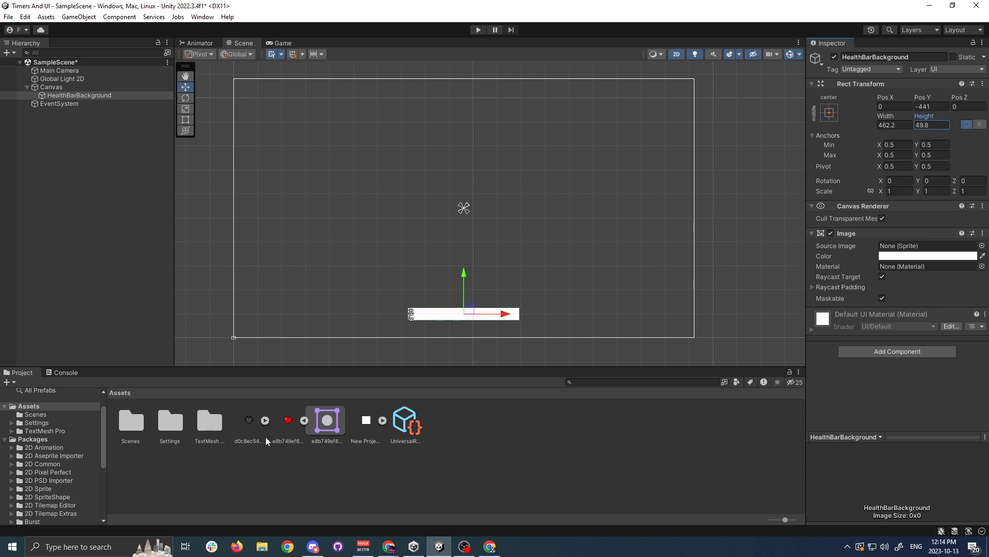
# Assign the empty-heart sprite d0c8ec54cc21b85 as the source image of HealthBarBackground.
pyautogui.click(304, 422)
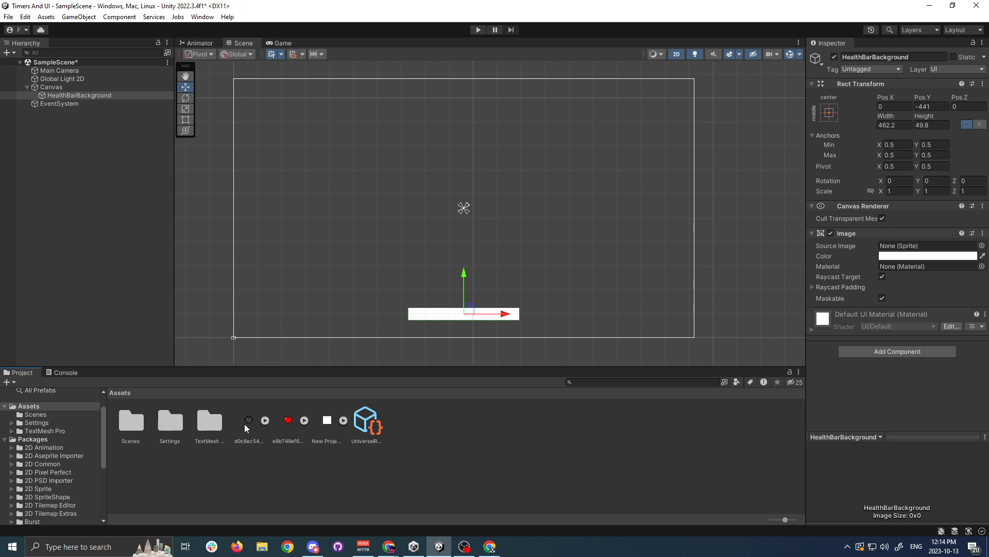
pyautogui.moveTo(246, 424); pyautogui.dragTo(900, 252)
pyautogui.scroll(5, 461, 326)
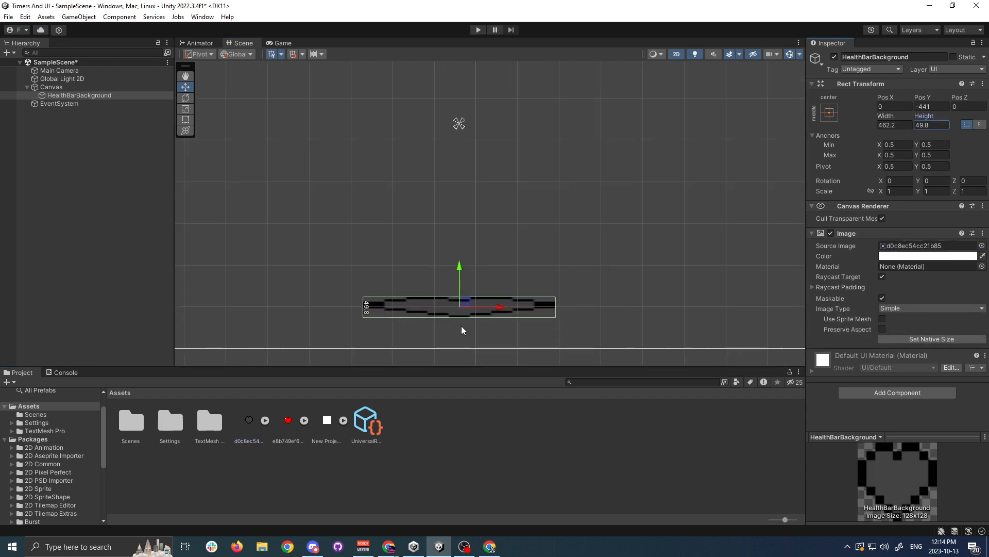
pyautogui.scroll(-2, 457, 331)
pyautogui.scroll(2, 447, 337)
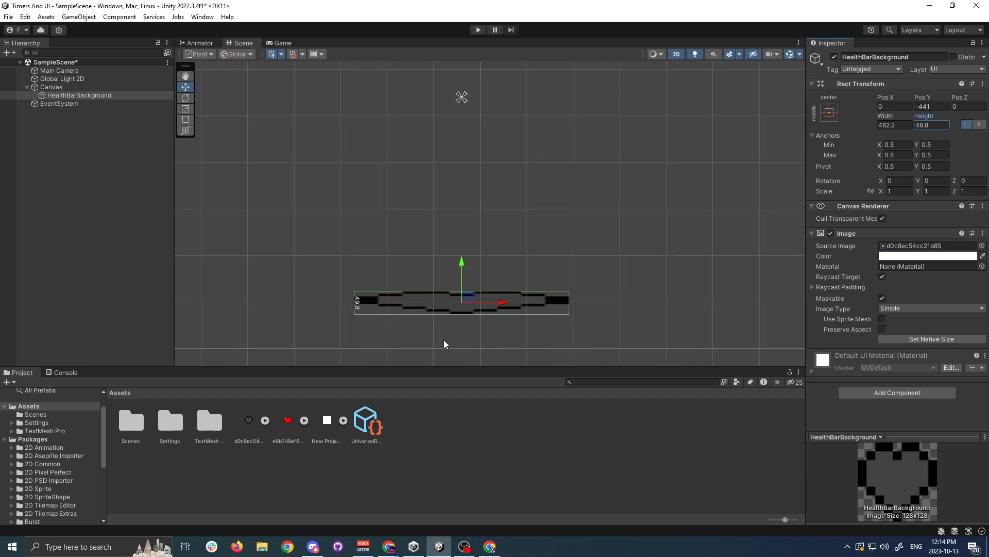
pyautogui.scroll(-2, 423, 315)
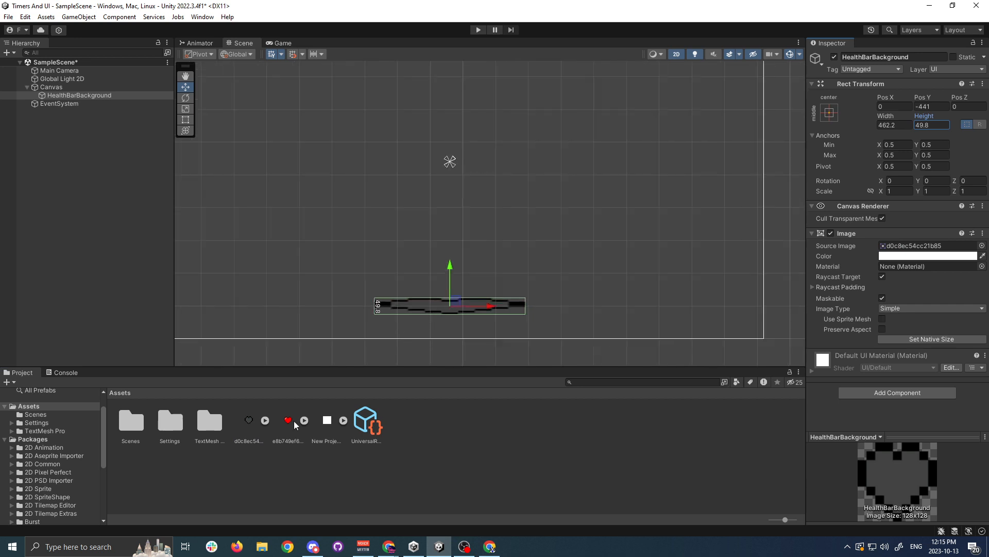
# Check the texture type in the empty-heart image's import settings.
pyautogui.click(250, 420)
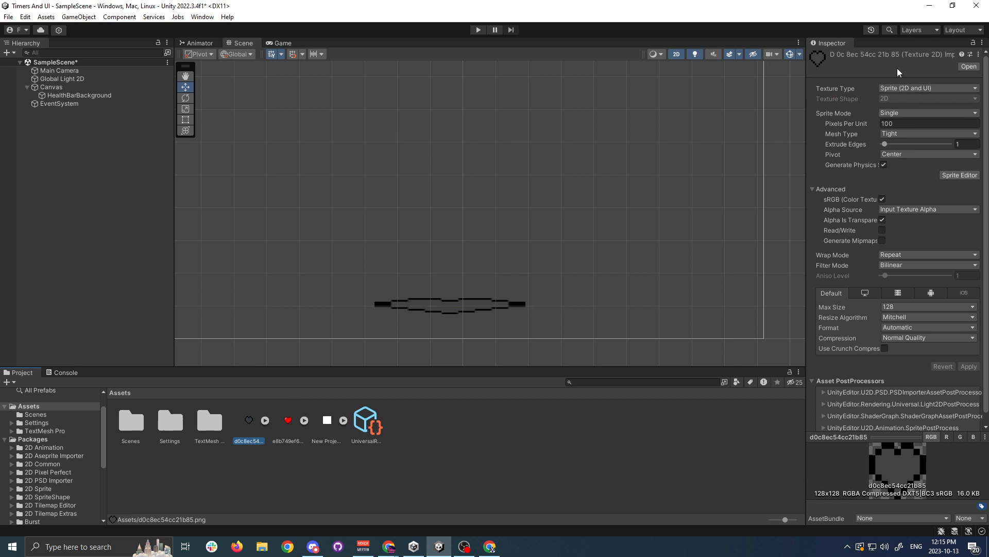
pyautogui.click(907, 88)
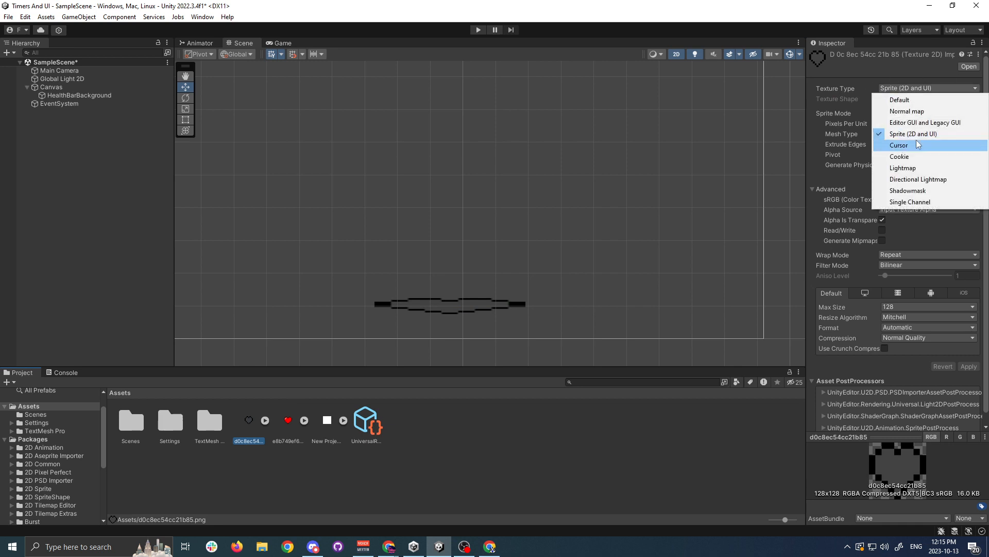
pyautogui.click(892, 85)
pyautogui.click(857, 79)
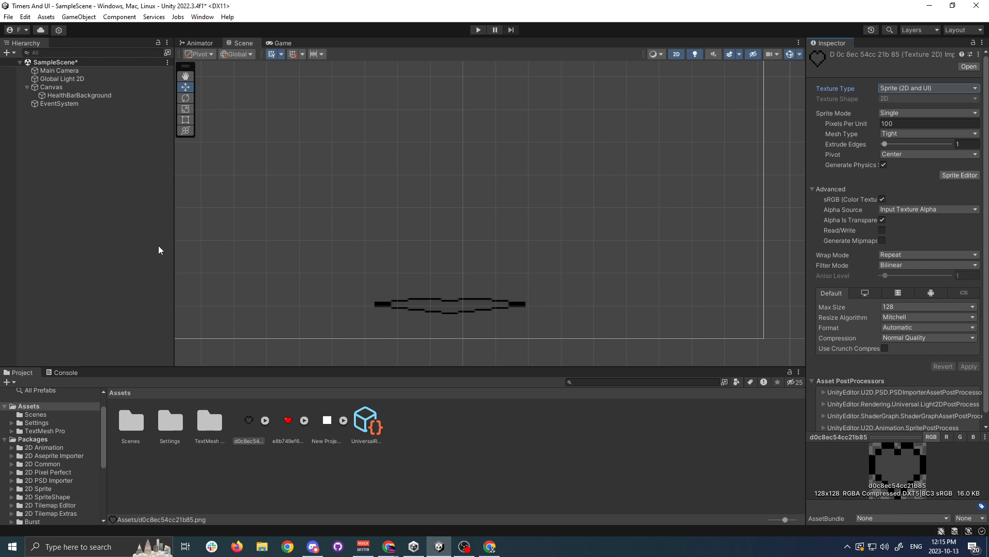
# Set HealthBarBackground's image type to Tiled with a pixels per unit multiplier of about 25.7.
pyautogui.click(404, 306)
pyautogui.click(934, 309)
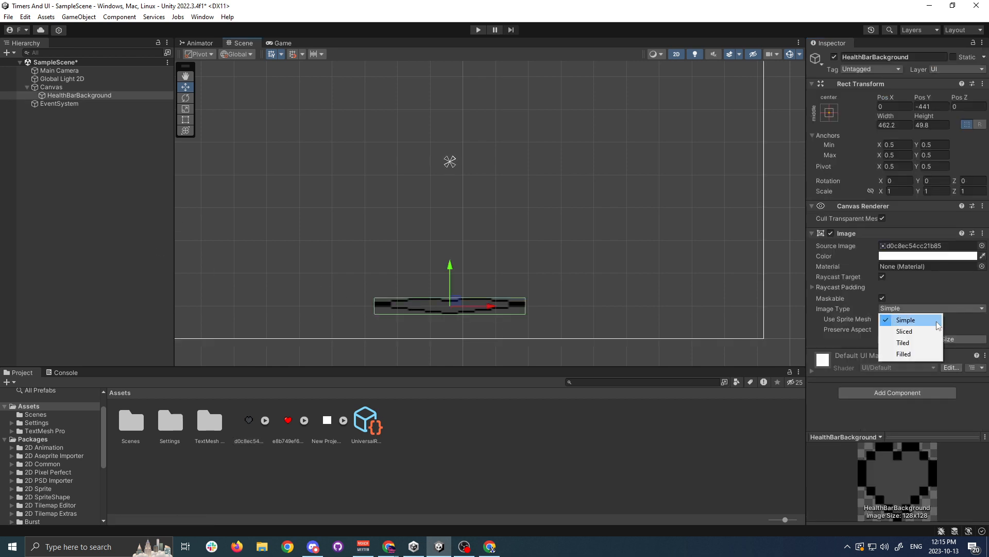
pyautogui.click(935, 344)
pyautogui.moveTo(878, 322); pyautogui.dragTo(912, 322)
pyautogui.moveTo(911, 322); pyautogui.dragTo(910, 322)
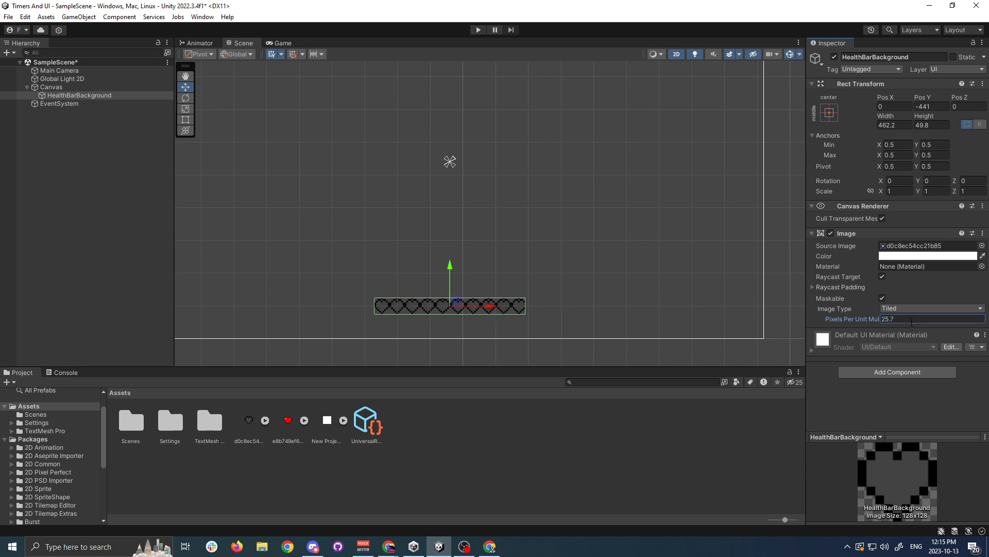
# Fine-tune HealthBarBackground's pixels per unit multiplier to about 26.03 so the tiled empty hearts fit its width.
pyautogui.scroll(5, 572, 323)
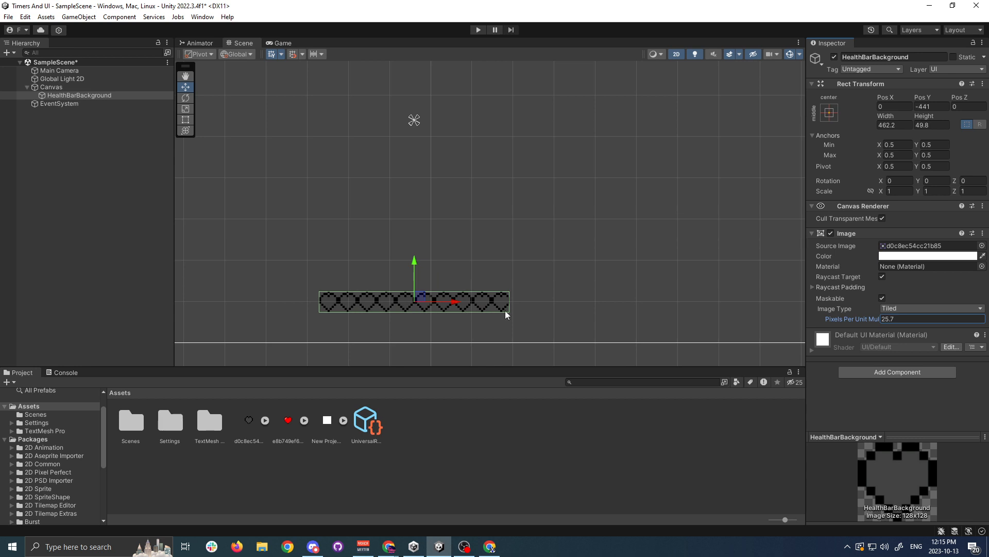
pyautogui.moveTo(867, 318)
pyautogui.mouseDown()
pyautogui.moveTo(858, 319)
pyautogui.moveTo(870, 319)
pyautogui.mouseUp()
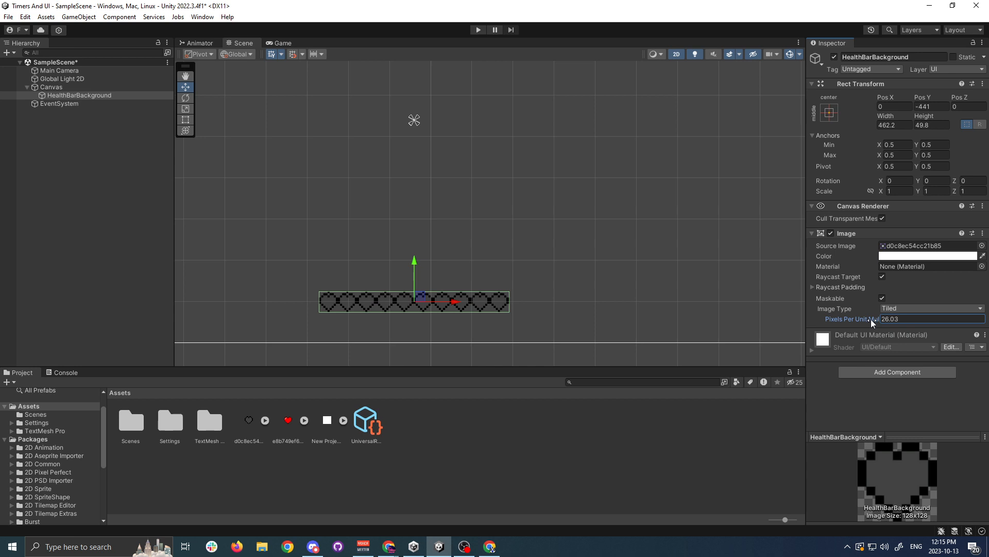
pyautogui.click(614, 331)
pyautogui.scroll(4, 611, 331)
pyautogui.click(439, 291)
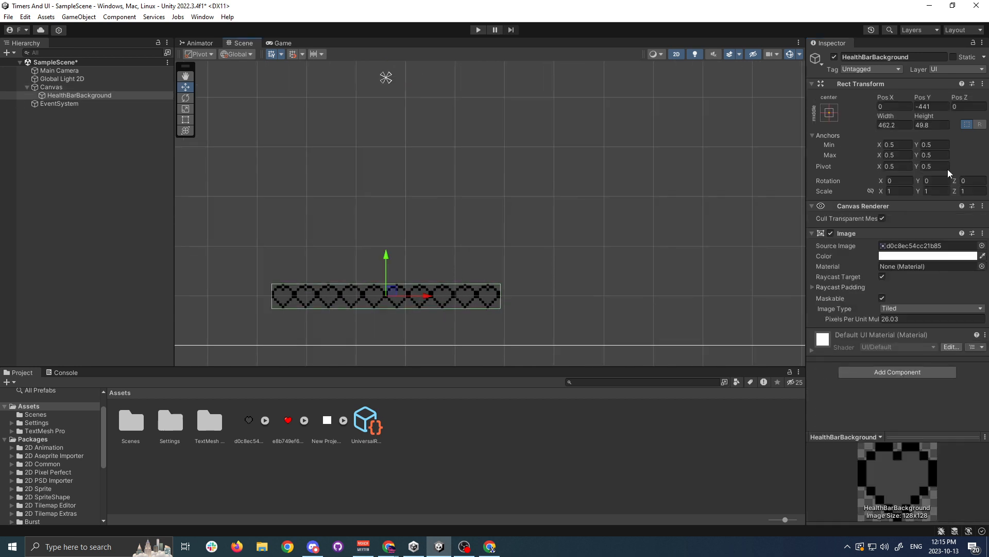
# Reduce HealthBarBackground's height to about 46.6 and save the scene.
pyautogui.click(926, 122)
pyautogui.moveTo(922, 118); pyautogui.dragTo(913, 119)
pyautogui.click(727, 177)
pyautogui.moveTo(538, 232); pyautogui.dragTo(584, 227, button='middle')
pyautogui.scroll(5, 480, 291)
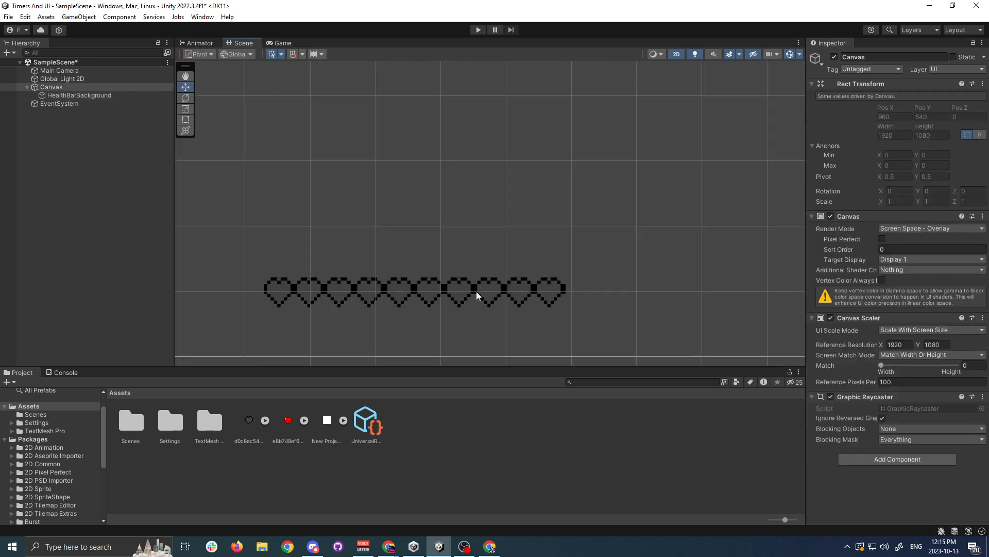
pyautogui.click(475, 283)
pyautogui.scroll(-2, 601, 255)
pyautogui.click(599, 258)
pyautogui.scroll(-4, 598, 259)
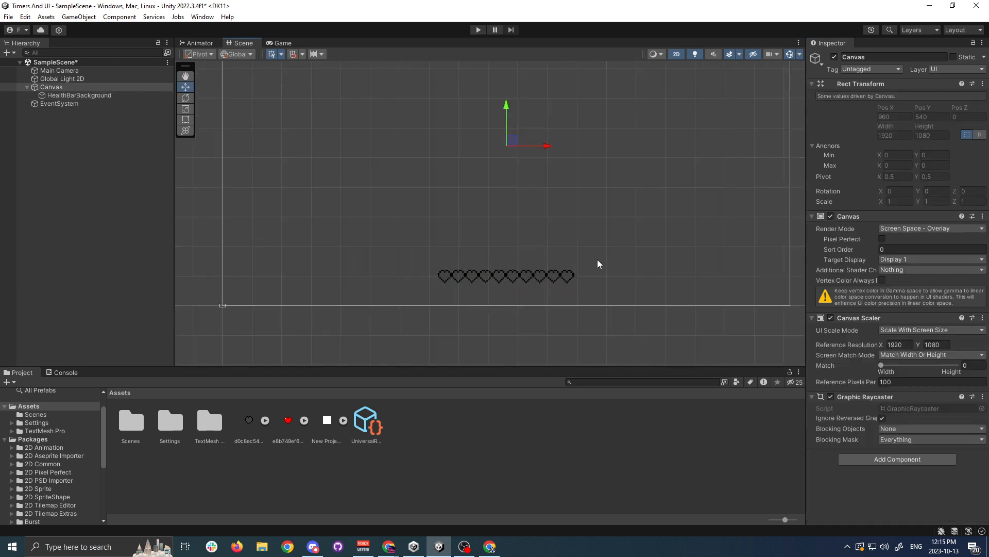
pyautogui.click(554, 277)
pyautogui.scroll(2, 555, 278)
pyautogui.hotkey('ctrl', 's')
pyautogui.scroll(3, 515, 206)
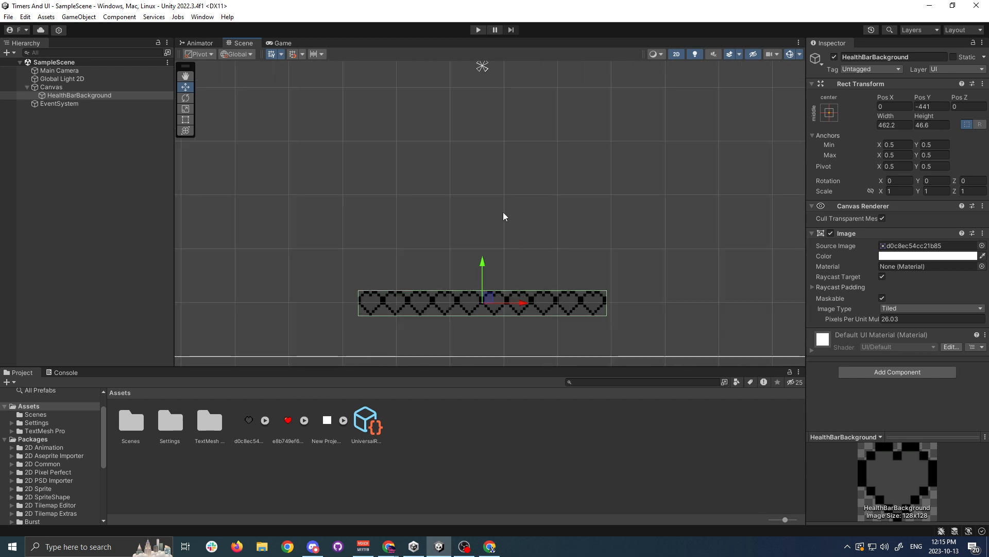
# Duplicate HealthBarBackground and nest the copy as a child of the original.
pyautogui.click(287, 422)
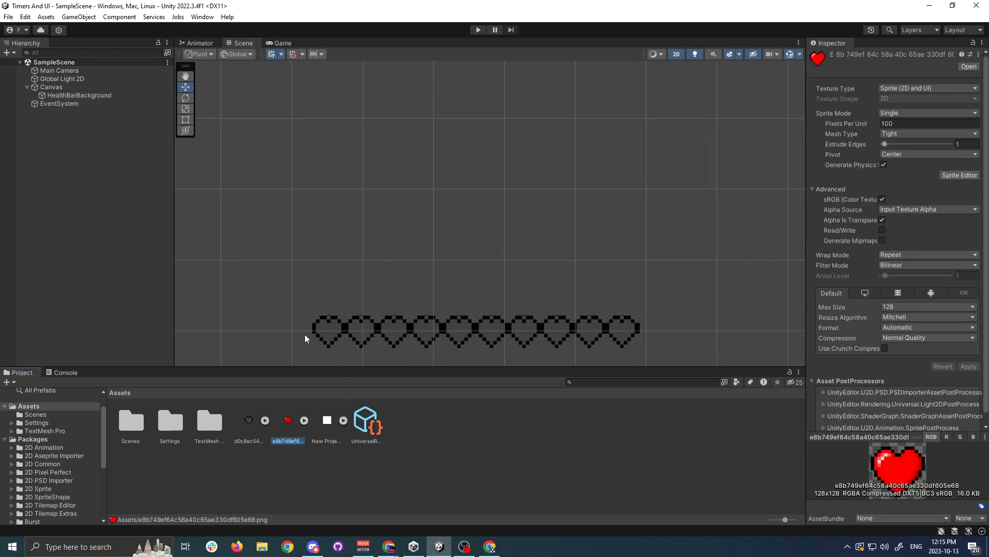
pyautogui.click(79, 95)
pyautogui.rightClick(79, 95)
pyautogui.click(65, 94)
pyautogui.hotkey('ctrl', 'd')
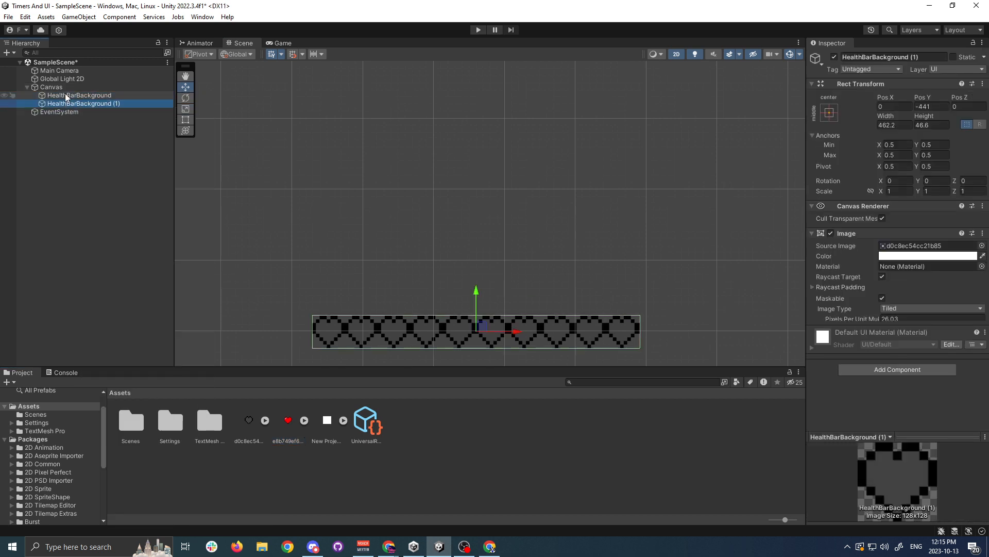
pyautogui.click(65, 111)
pyautogui.click(63, 104)
pyautogui.moveTo(42, 104); pyautogui.dragTo(54, 94)
# Rename the nested HealthBarBackground copy as Hearts and save the scene.
pyautogui.press('F2')
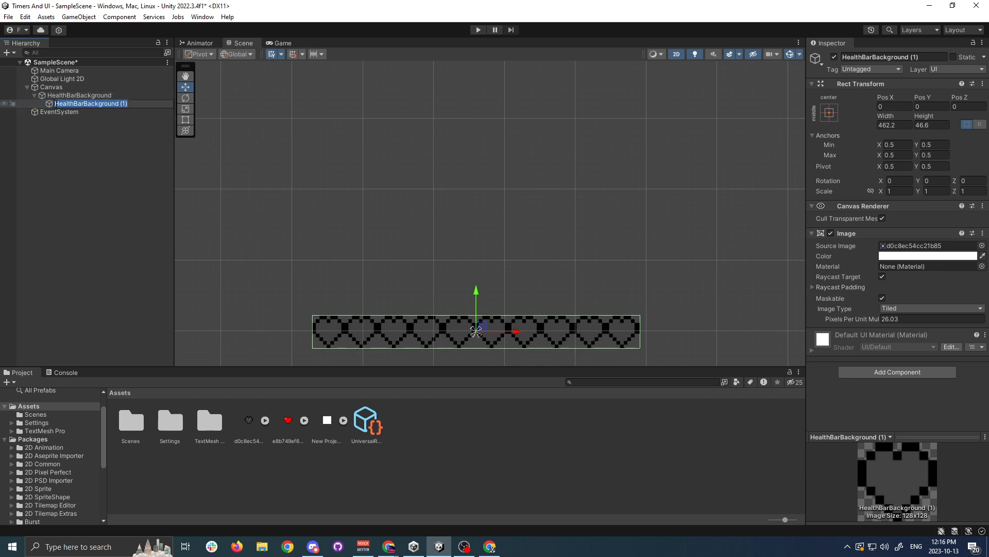
pyautogui.write('Hearts')
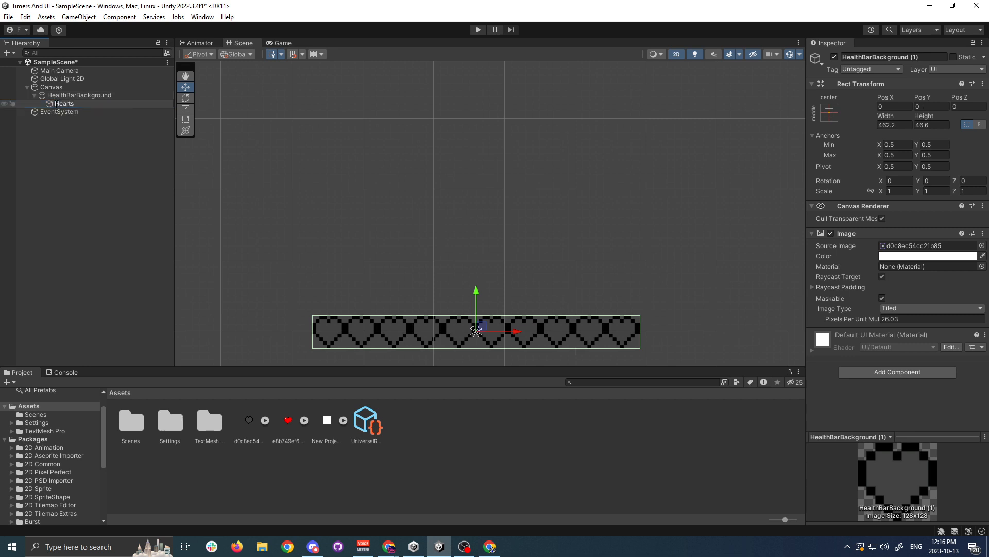
pyautogui.press('Return')
pyautogui.hotkey('ctrl', 's')
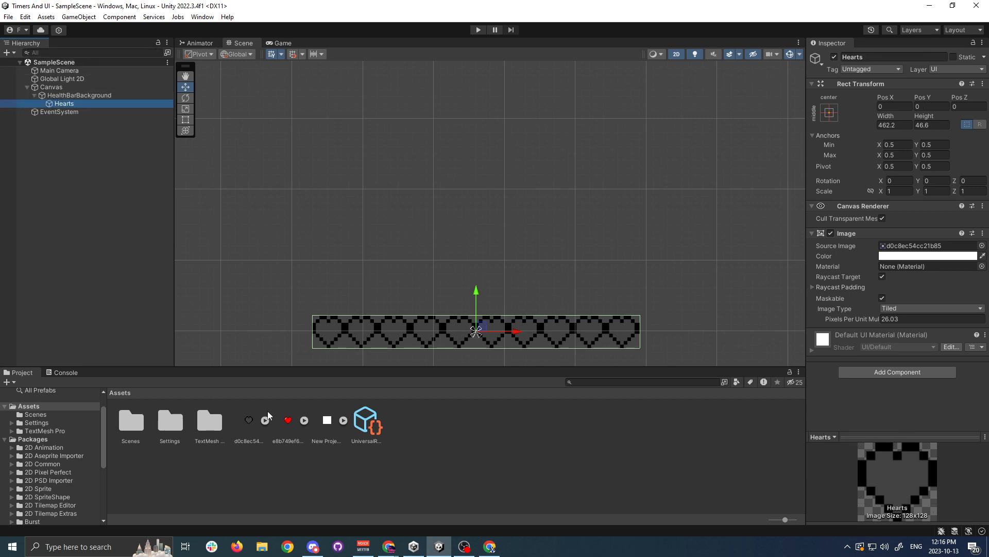
# Give Hearts the red-heart sprite as source image, tile it with a pixels per unit multiplier of about 17.4, and save.
pyautogui.moveTo(961, 192); pyautogui.dragTo(922, 247)
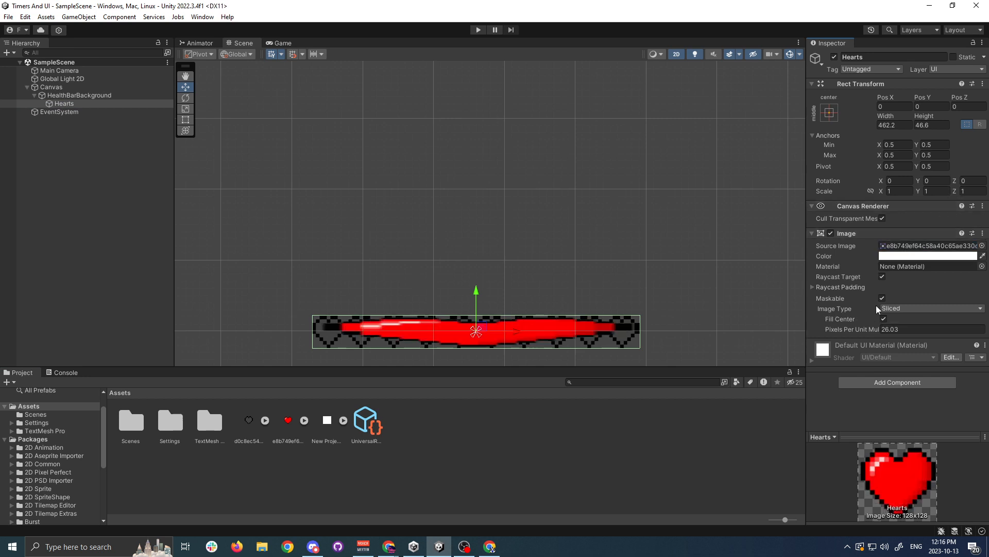
pyautogui.click(907, 308)
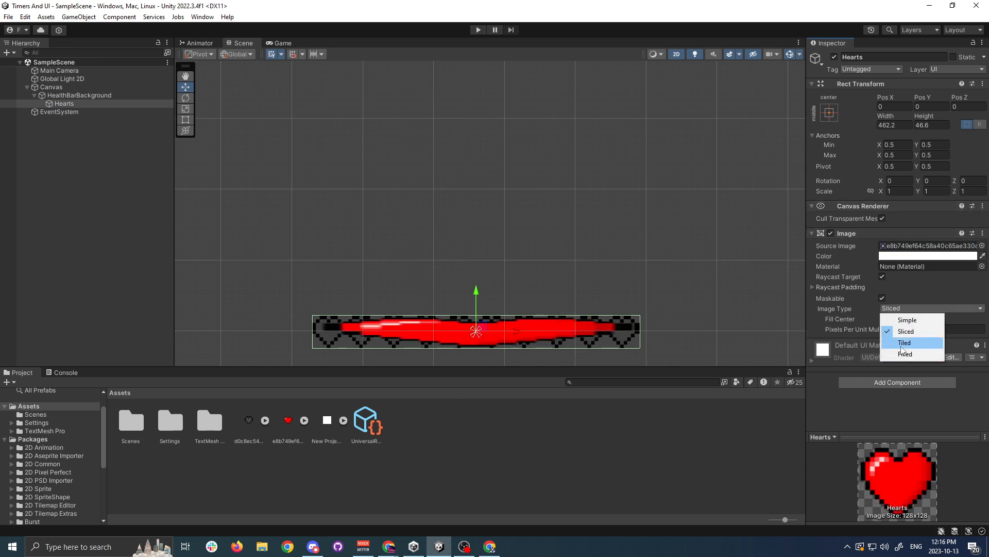
pyautogui.click(903, 342)
pyautogui.moveTo(875, 332); pyautogui.dragTo(850, 330)
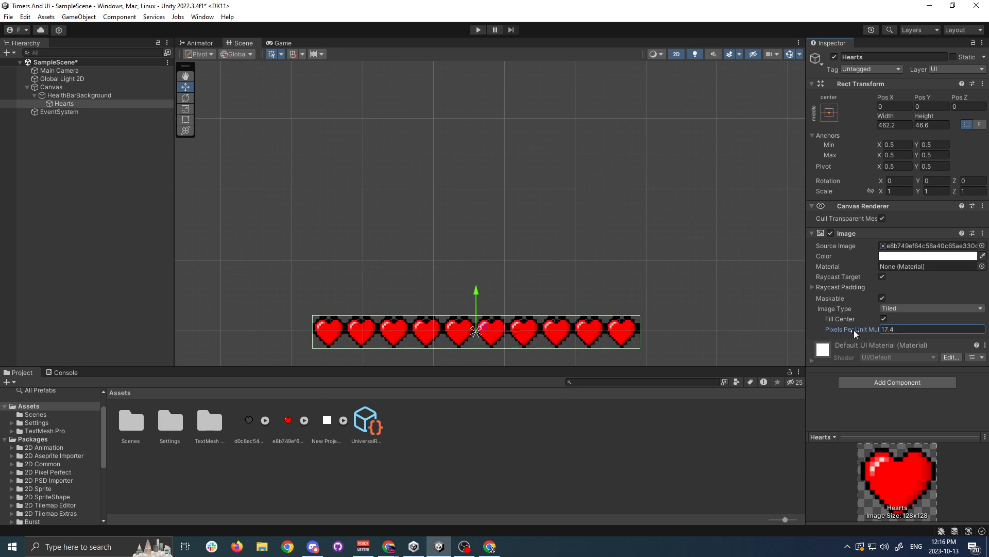
pyautogui.hotkey('ctrl', 's')
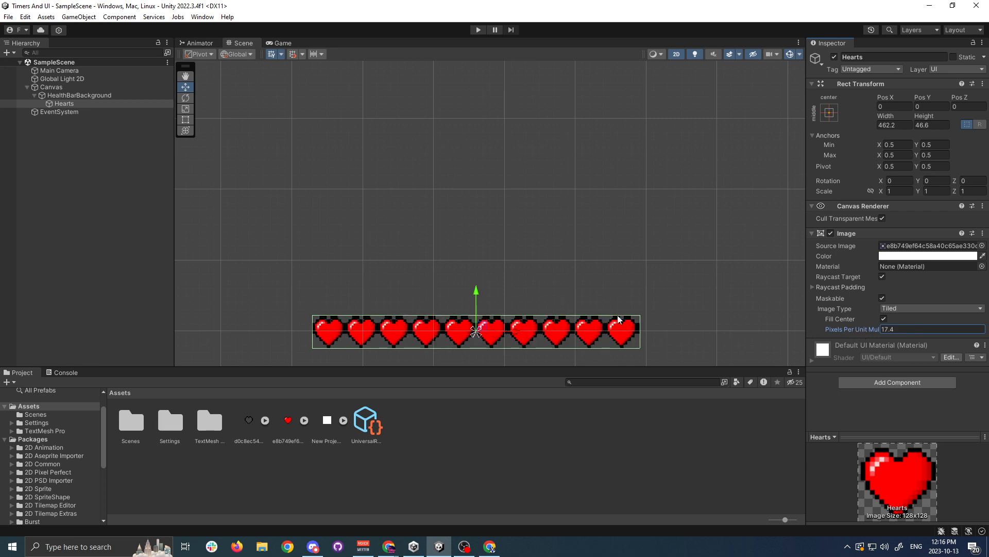
# Create an empty parent around Hearts inside HealthBarBackground and save the scene.
pyautogui.rightClick(72, 106)
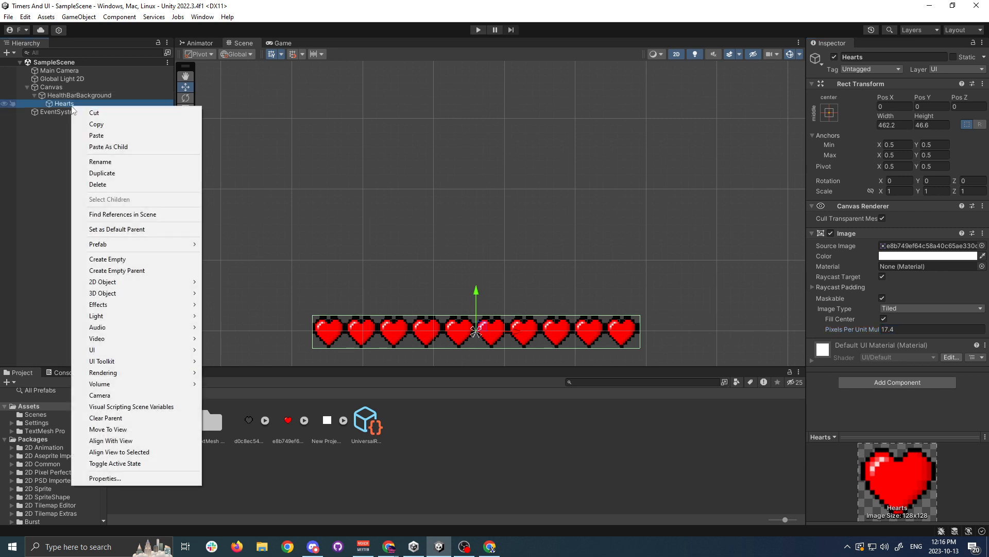
pyautogui.click(177, 271)
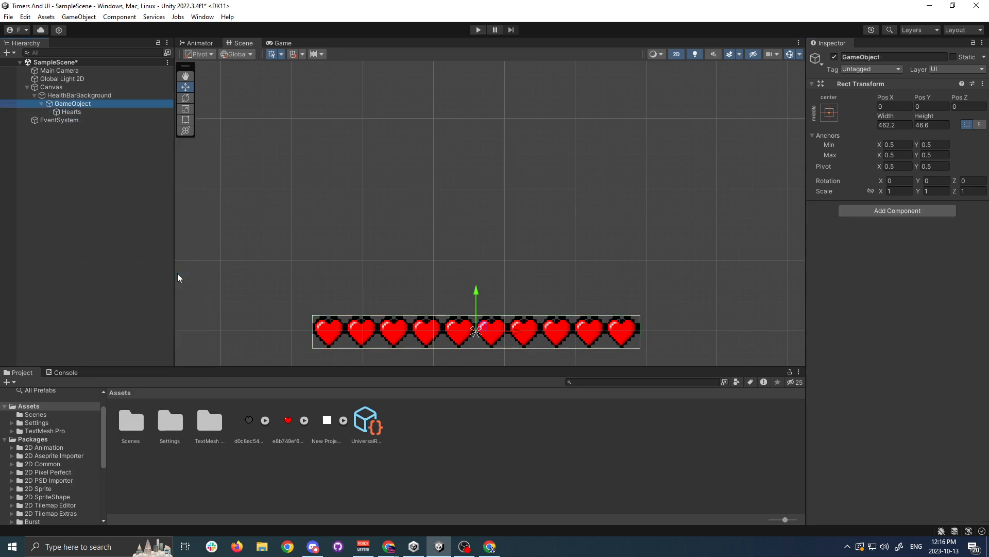
pyautogui.hotkey('ctrl', 's')
# Stretch the empty parent's anchors in both directions and set its Top, Right and Bottom offsets to 0.
pyautogui.click(829, 113)
pyautogui.click(830, 113)
pyautogui.click(829, 113)
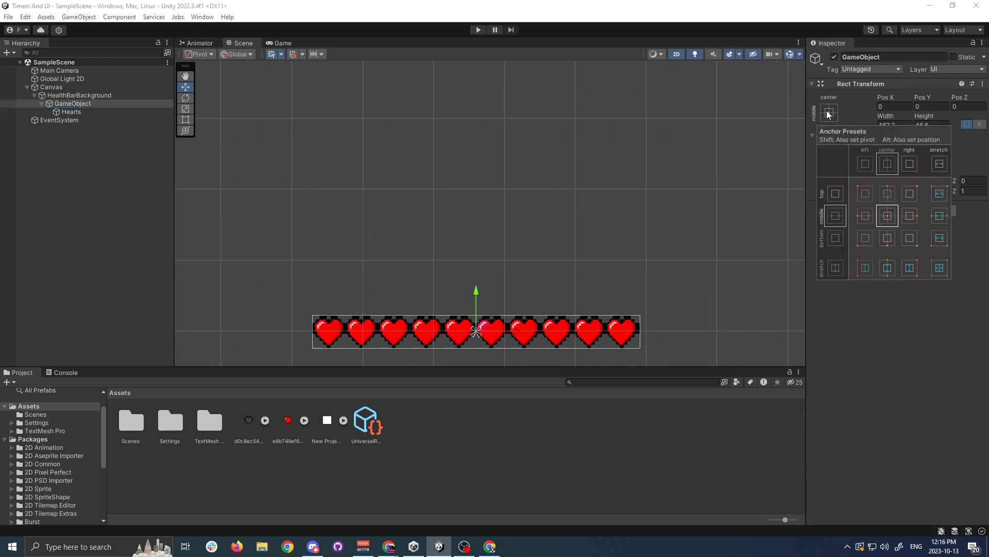
pyautogui.click(938, 269)
pyautogui.click(939, 108)
pyautogui.write('0')
pyautogui.click(903, 128)
pyautogui.write('0')
pyautogui.click(942, 128)
pyautogui.write('0')
pyautogui.press('Return')
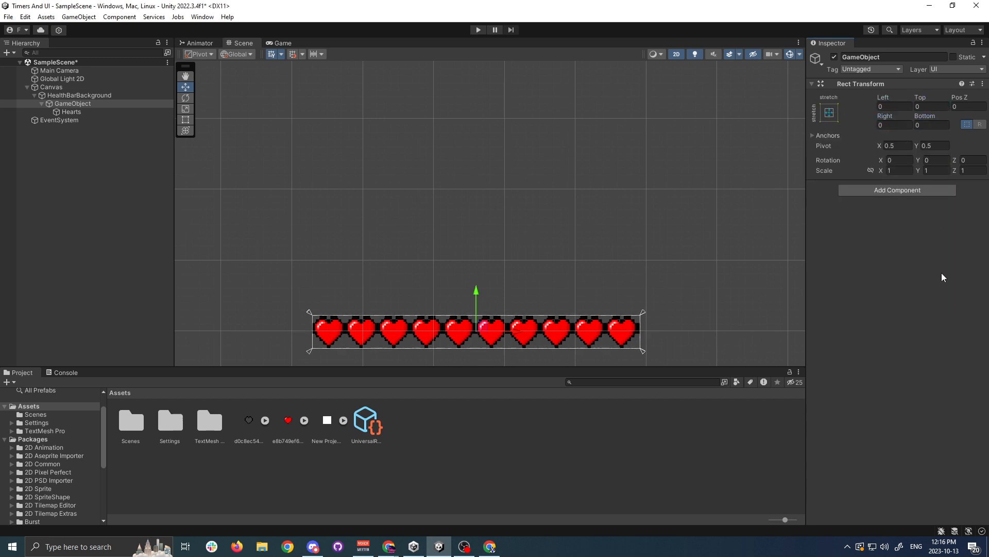
# Add Image and Mask components to the empty parent, turn off Show Mask Graphic, and save the scene.
pyautogui.click(886, 192)
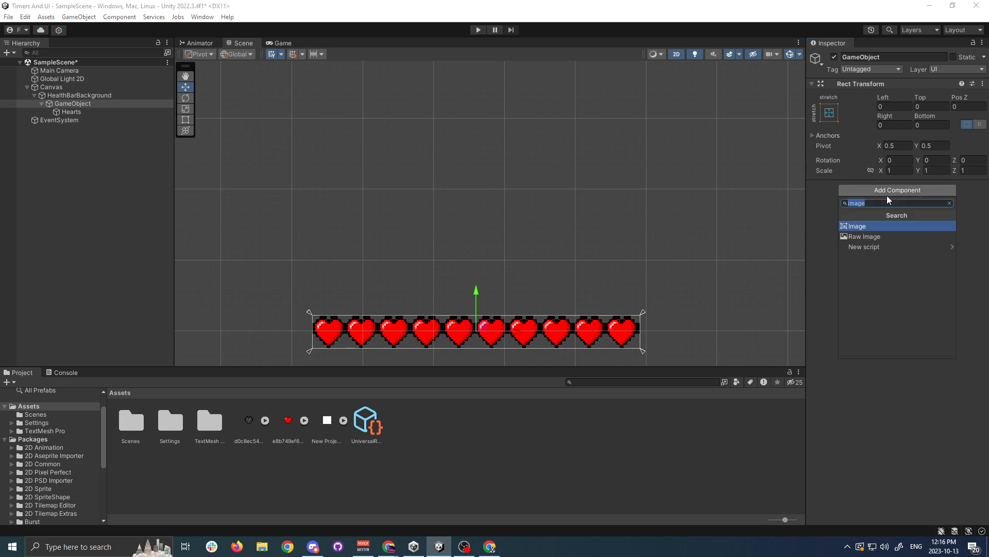
pyautogui.press('Return')
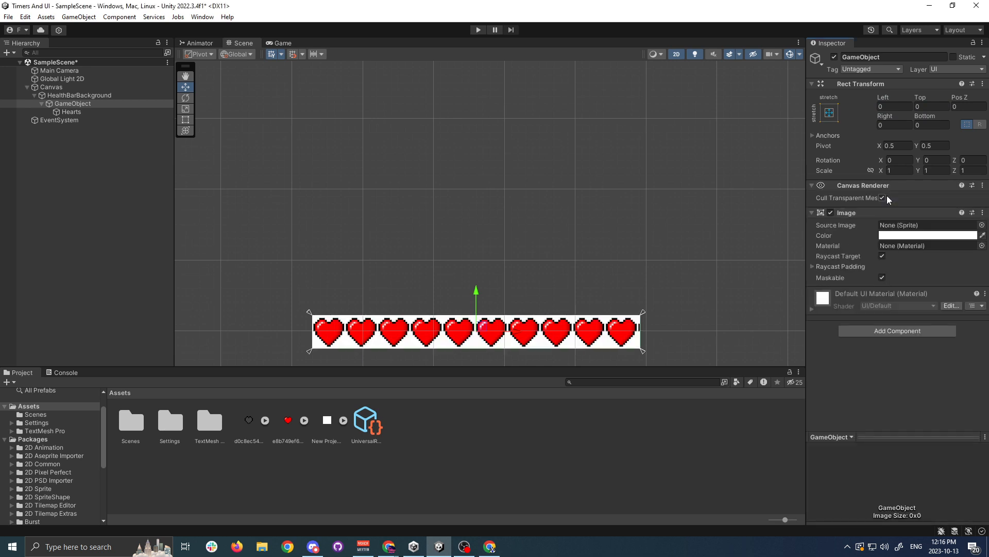
pyautogui.click(869, 330)
pyautogui.write('mask')
pyautogui.press('Return')
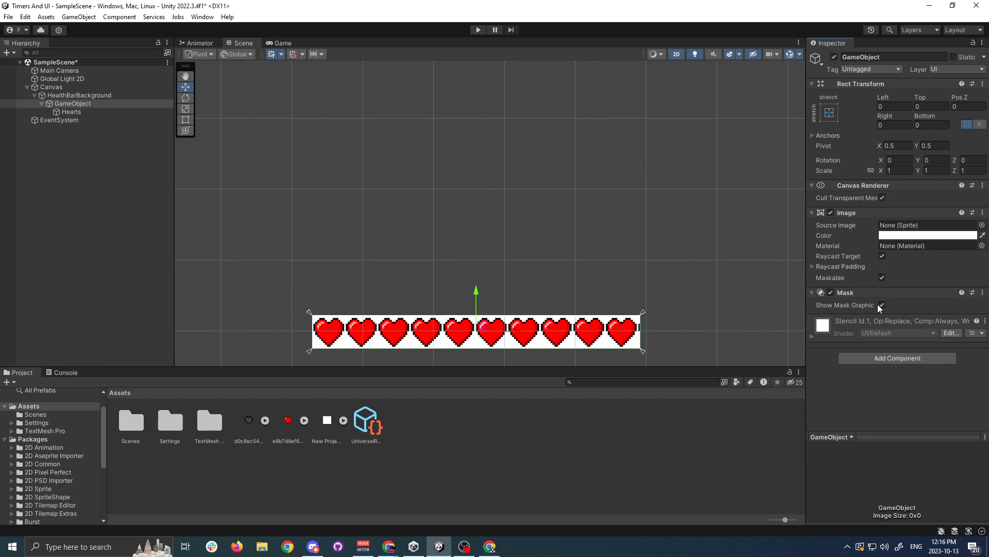
pyautogui.click(882, 305)
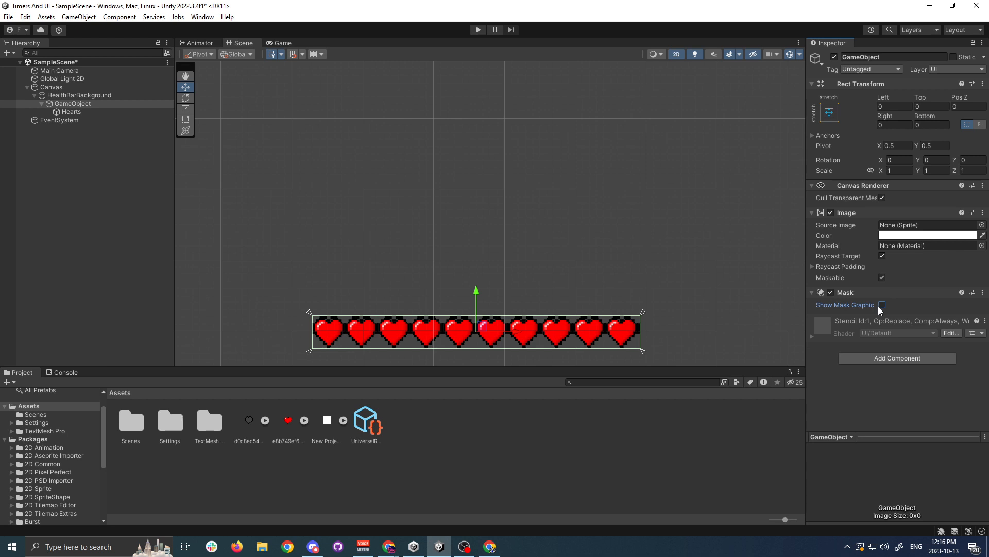
pyautogui.hotkey('ctrl', 's')
# Assign the white square sprite New Project (2) to the mask parent's image and set it to Filled with the Horizontal fill method.
pyautogui.moveTo(885, 115); pyautogui.dragTo(454, 268)
pyautogui.hotkey('ctrl', 'z')
pyautogui.moveTo(313, 438); pyautogui.dragTo(900, 231)
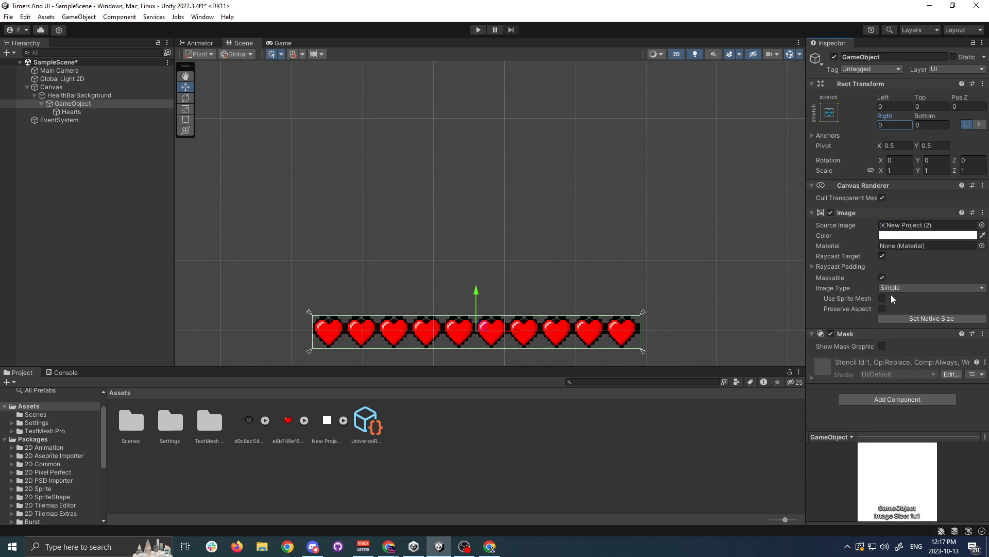
pyautogui.click(907, 288)
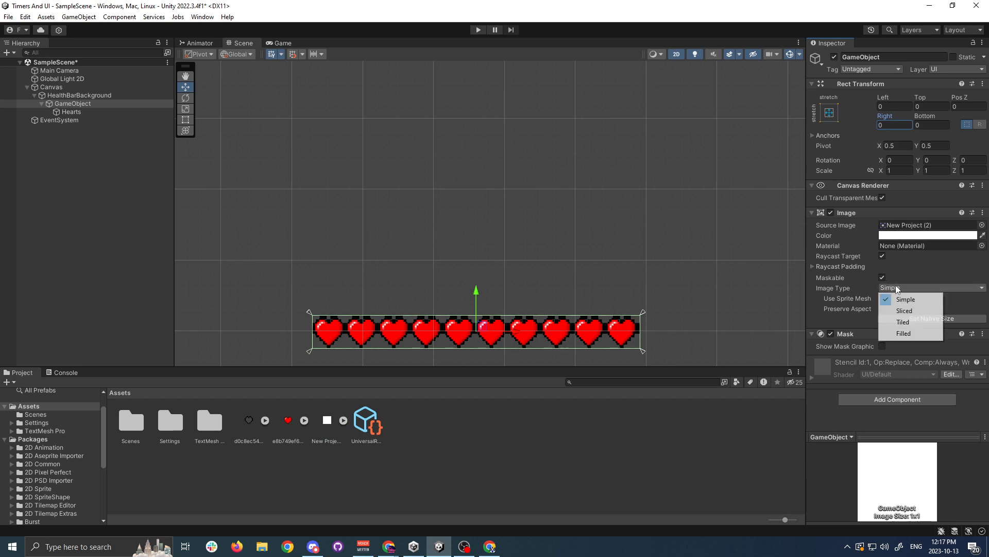
pyautogui.click(908, 336)
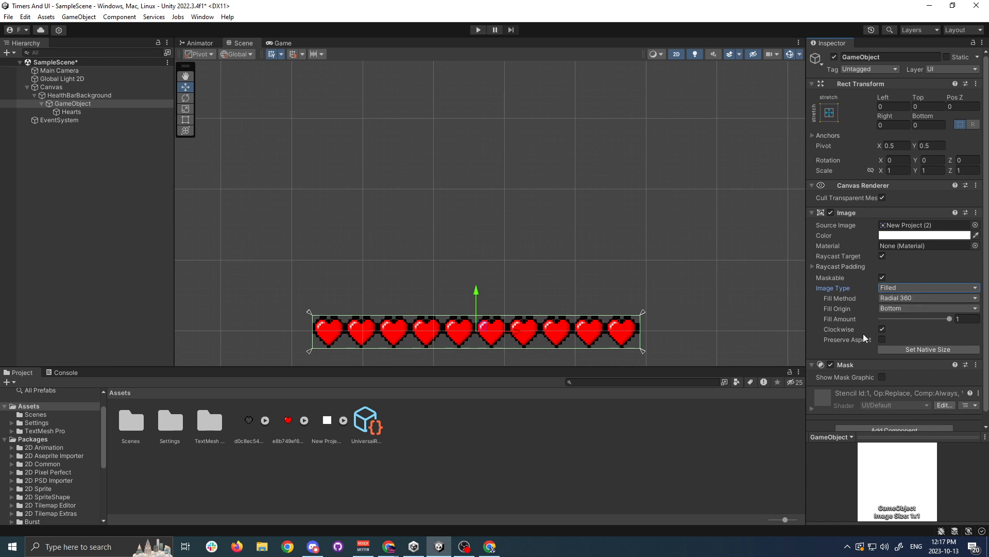
pyautogui.click(890, 299)
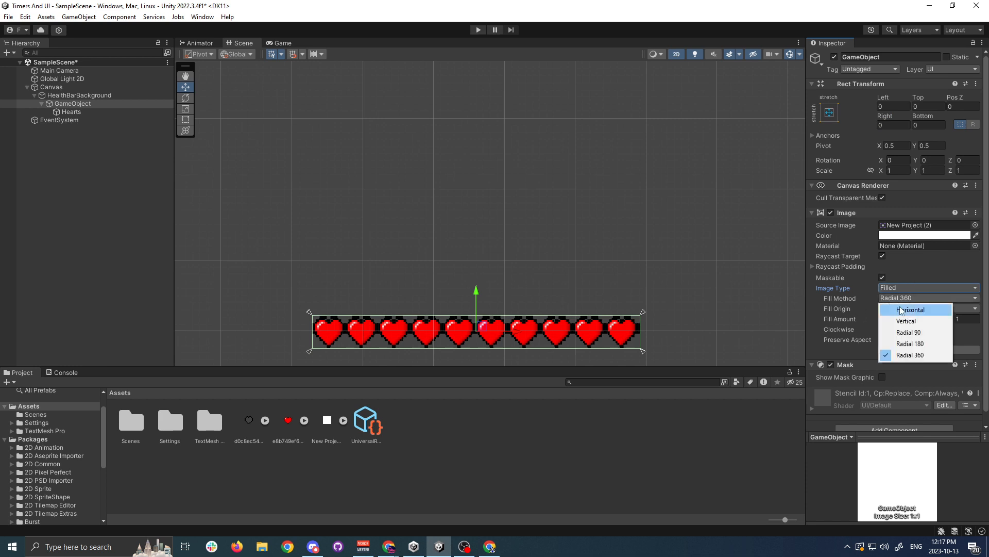
pyautogui.click(902, 309)
# Test the mask image's fill amount at values such as 0.5 and 0.45, and return it to full.
pyautogui.moveTo(950, 320)
pyautogui.mouseDown()
pyautogui.moveTo(876, 314)
pyautogui.moveTo(962, 304)
pyautogui.moveTo(873, 307)
pyautogui.moveTo(957, 307)
pyautogui.moveTo(948, 308)
pyautogui.mouseUp()
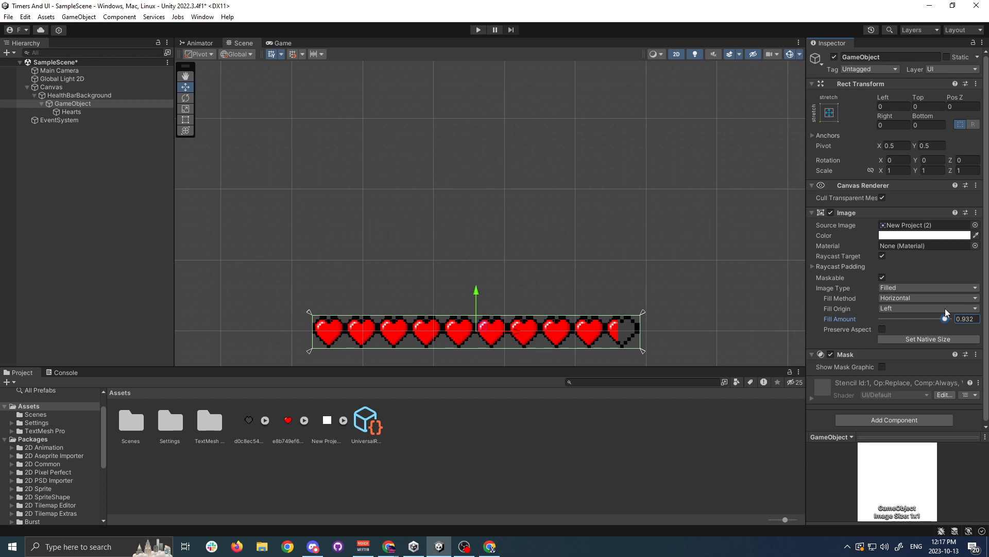
pyautogui.click(962, 318)
pyautogui.write('0.5')
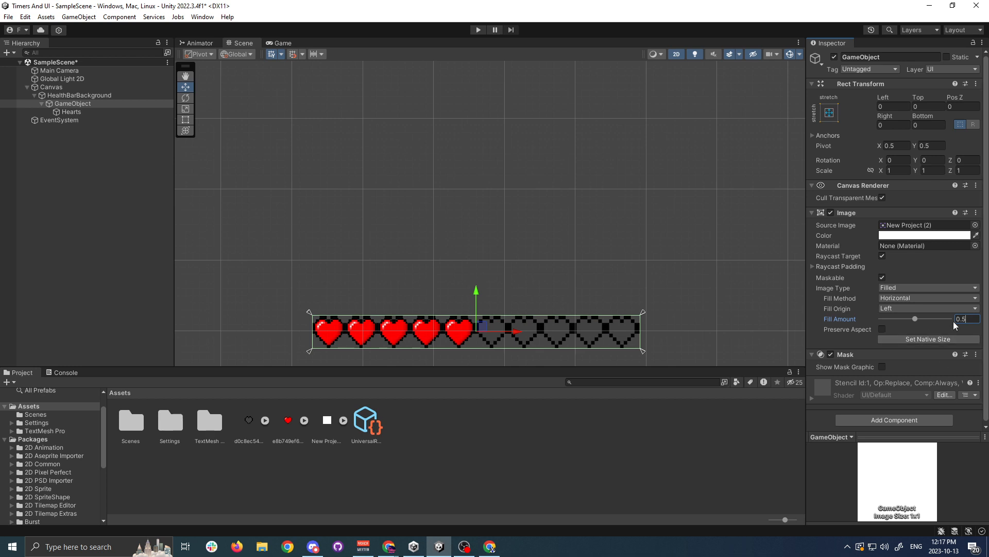
pyautogui.press('BackSpace')
pyautogui.write('45')
pyautogui.press('BackSpace')
pyautogui.write('0')
pyautogui.moveTo(908, 321); pyautogui.dragTo(954, 318)
# Save the scene, select HealthBarBackground and collapse its children in the object tree.
pyautogui.hotkey('ctrl', 's')
pyautogui.click(514, 195)
pyautogui.scroll(-5, 508, 194)
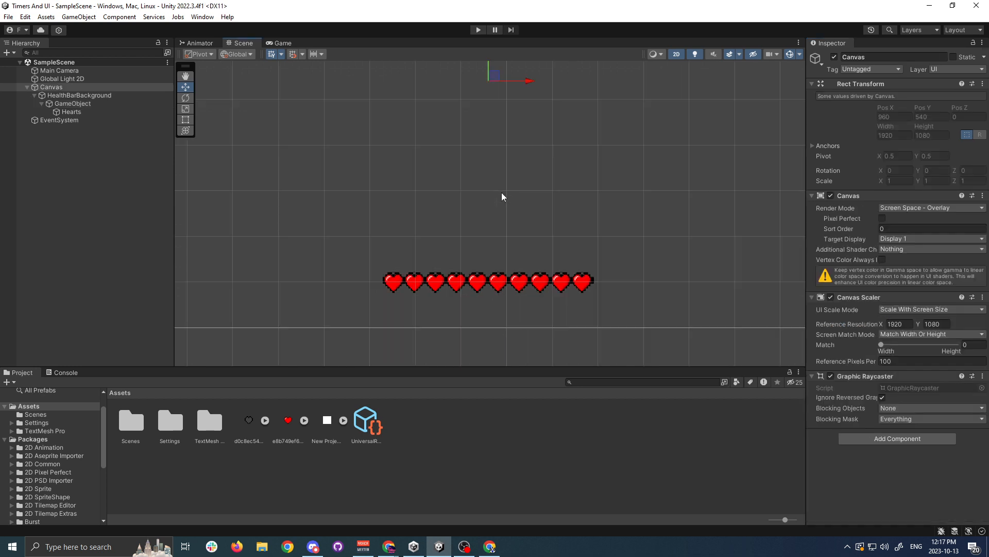
pyautogui.click(464, 301)
pyautogui.scroll(3, 467, 299)
pyautogui.click(33, 95)
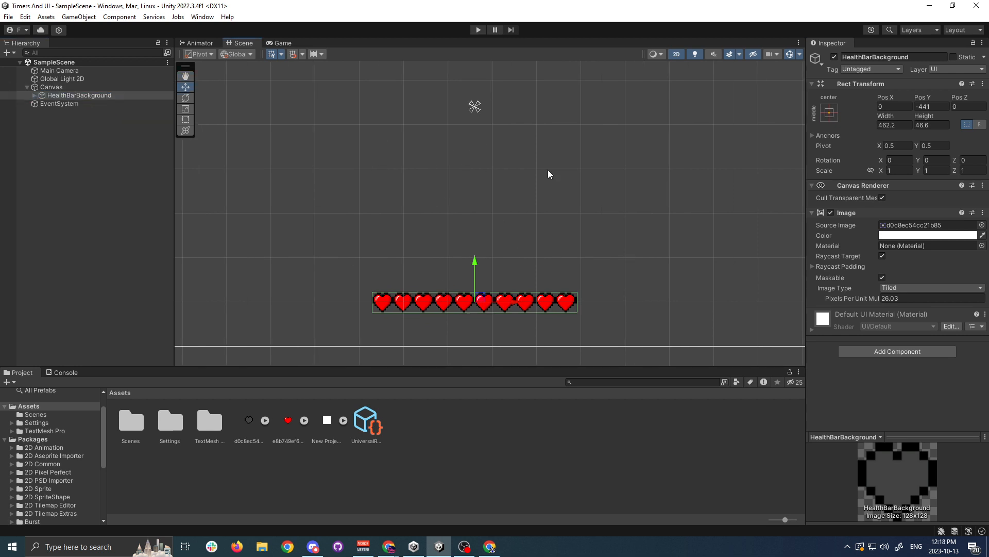
# Add a UI Image to the Canvas and move it above the hearts to about Pos X -50, Pos Y -178.
pyautogui.rightClick(51, 90)
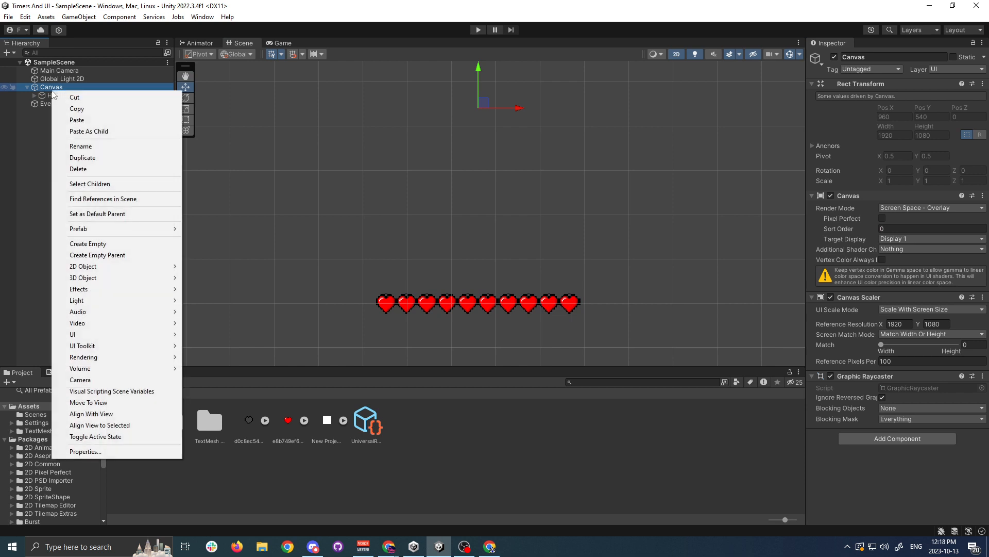
pyautogui.moveTo(106, 335)
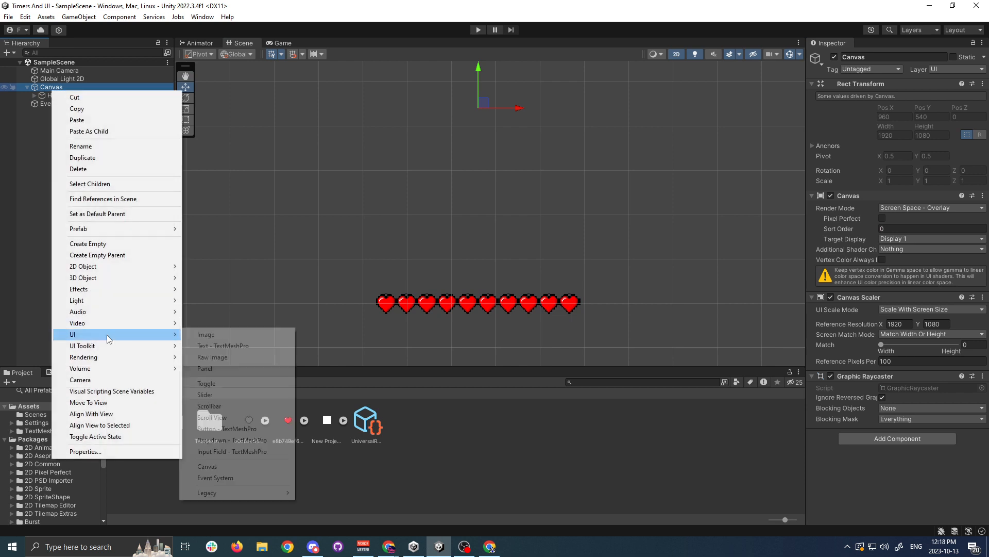
pyautogui.click(238, 339)
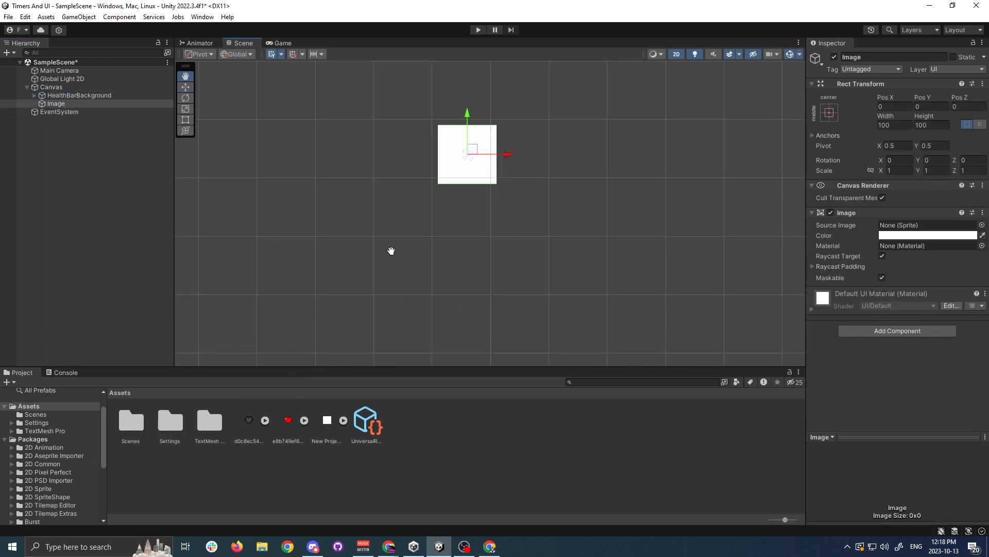
pyautogui.moveTo(444, 111); pyautogui.dragTo(420, 184)
pyautogui.scroll(1, 436, 256)
pyautogui.scroll(-3, 395, 222)
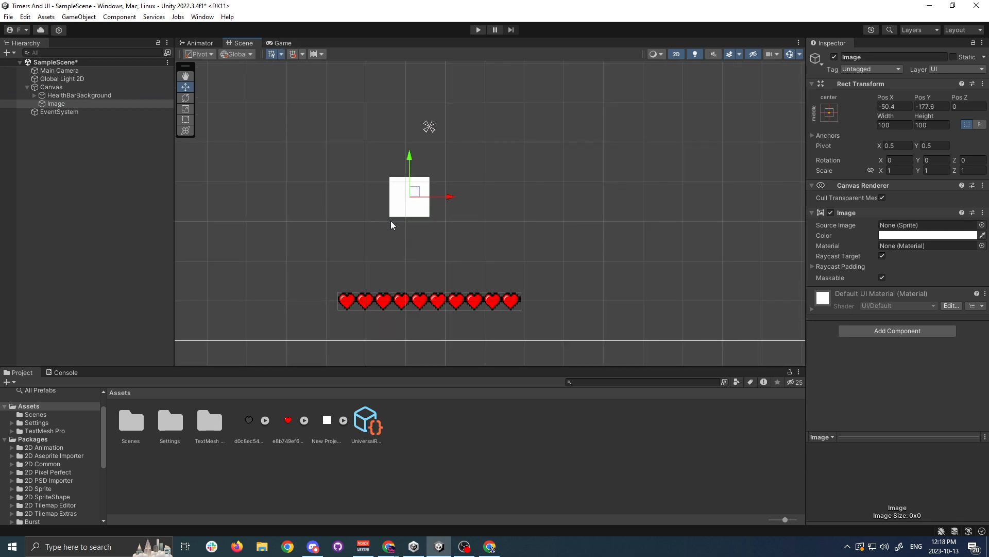
# Dock the Game view beside the Scene view and adjust the split so both views are shown side by side.
pyautogui.click(285, 44)
pyautogui.moveTo(287, 42); pyautogui.dragTo(422, 241)
pyautogui.moveTo(319, 267); pyautogui.dragTo(346, 256, button='middle')
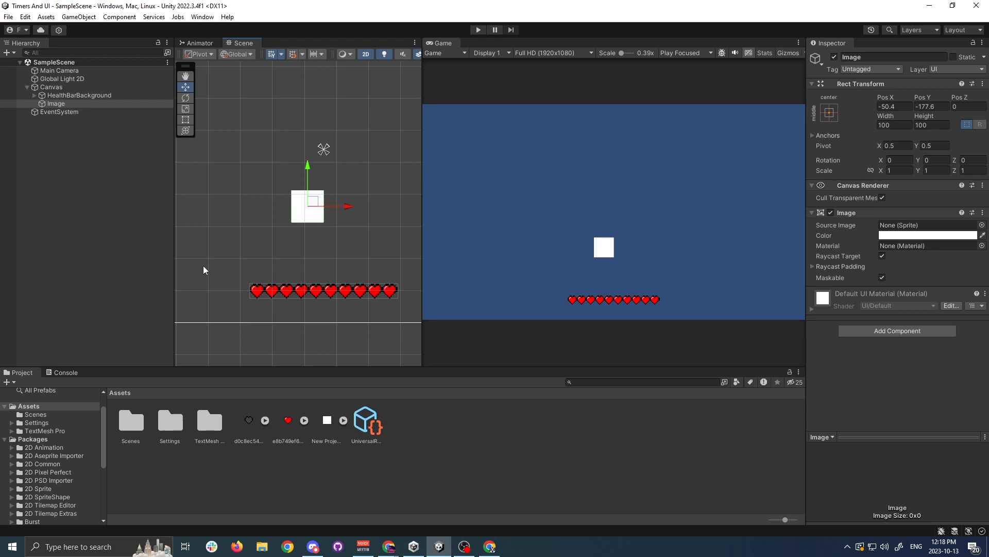
pyautogui.moveTo(437, 42); pyautogui.dragTo(454, 204)
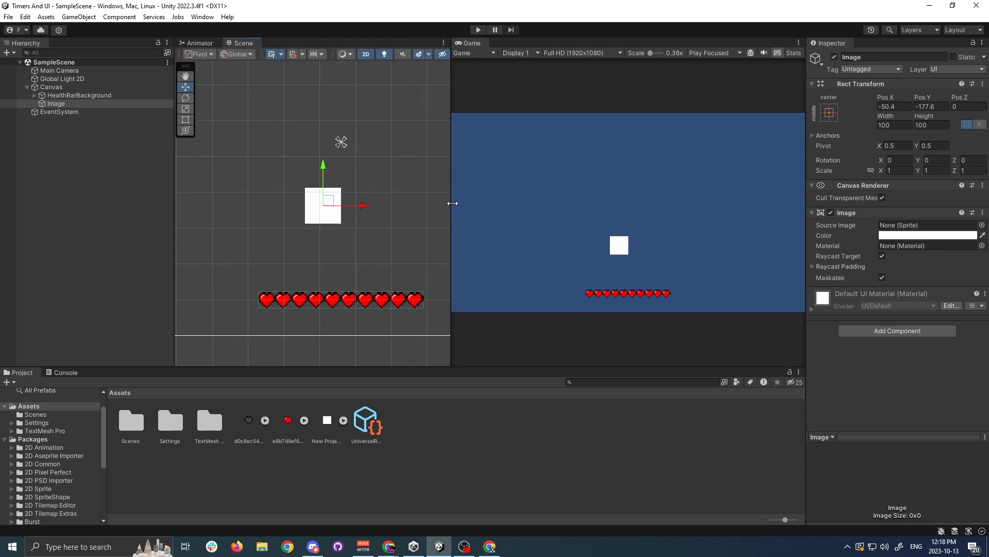
# Try the Free Aspect setting in the Game view, and return it to Full HD (1920x1080).
pyautogui.click(570, 52)
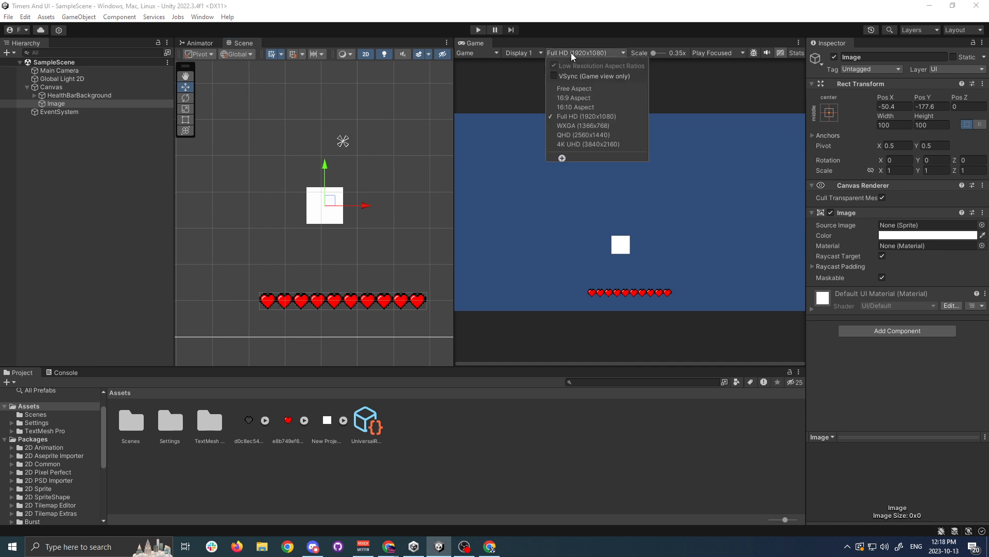
pyautogui.click(562, 82)
pyautogui.click(572, 53)
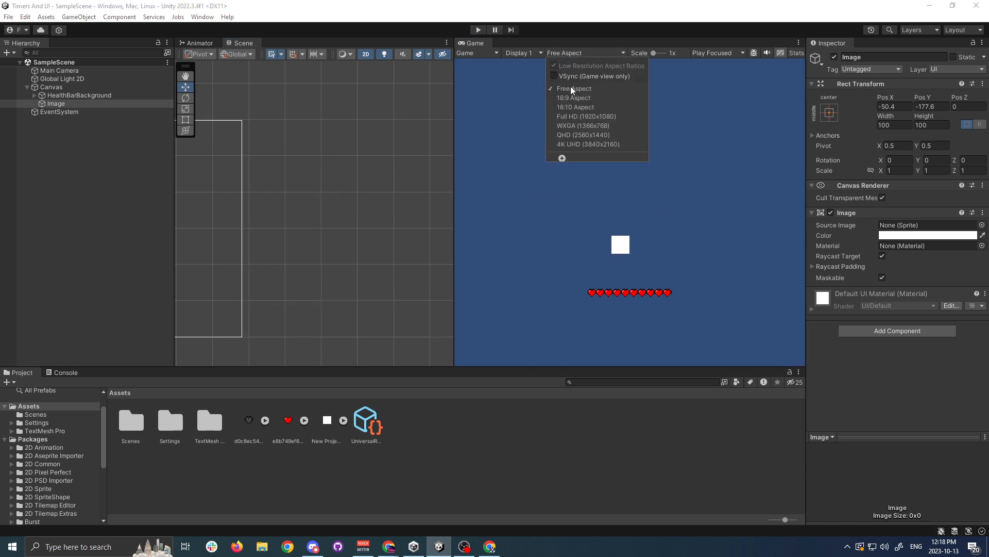
pyautogui.click(588, 117)
# Anchor the white Image on the Canvas to the top left.
pyautogui.moveTo(359, 166); pyautogui.dragTo(265, 212, button='middle')
pyautogui.scroll(-8, 320, 141)
pyautogui.scroll(-8, 283, 201)
pyautogui.scroll(4, 321, 214)
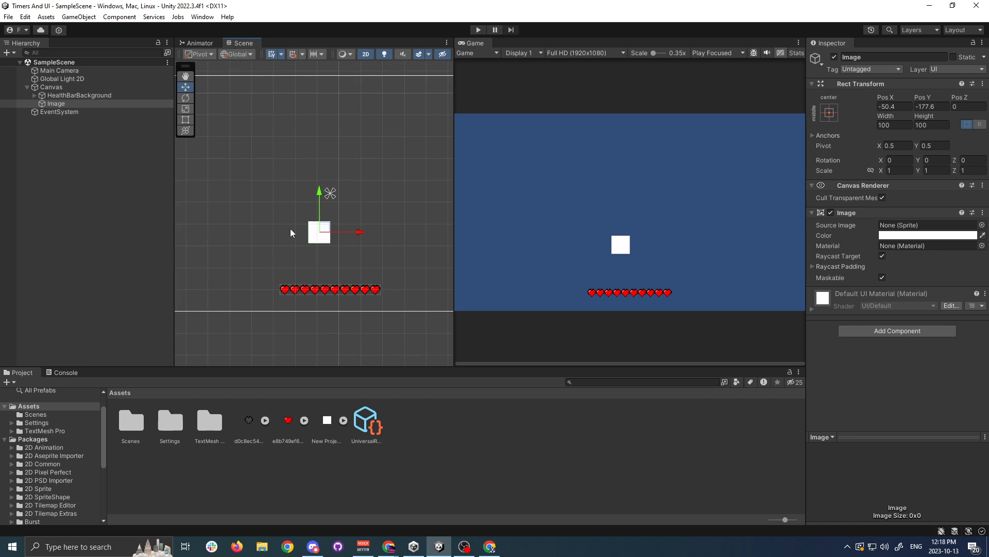
pyautogui.click(49, 96)
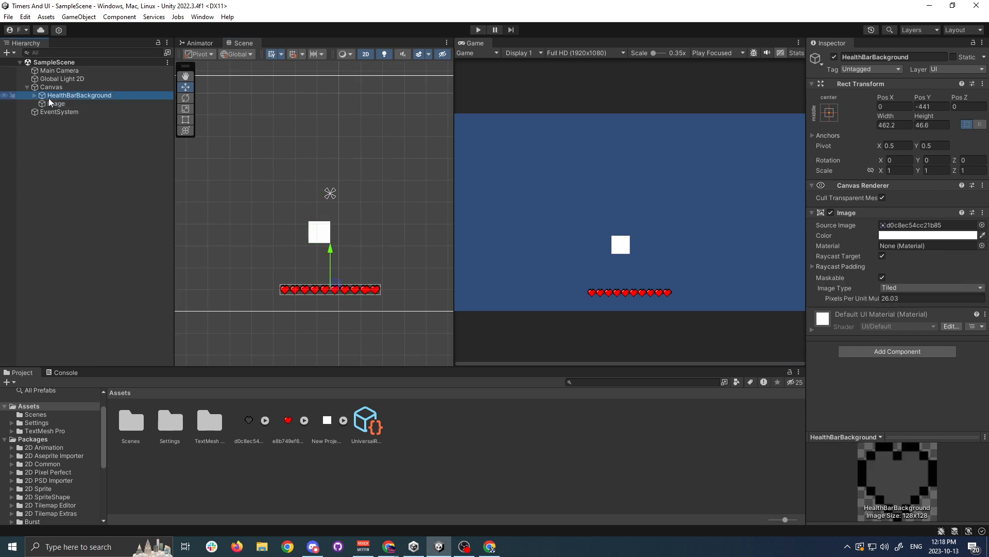
pyautogui.click(51, 103)
pyautogui.click(828, 119)
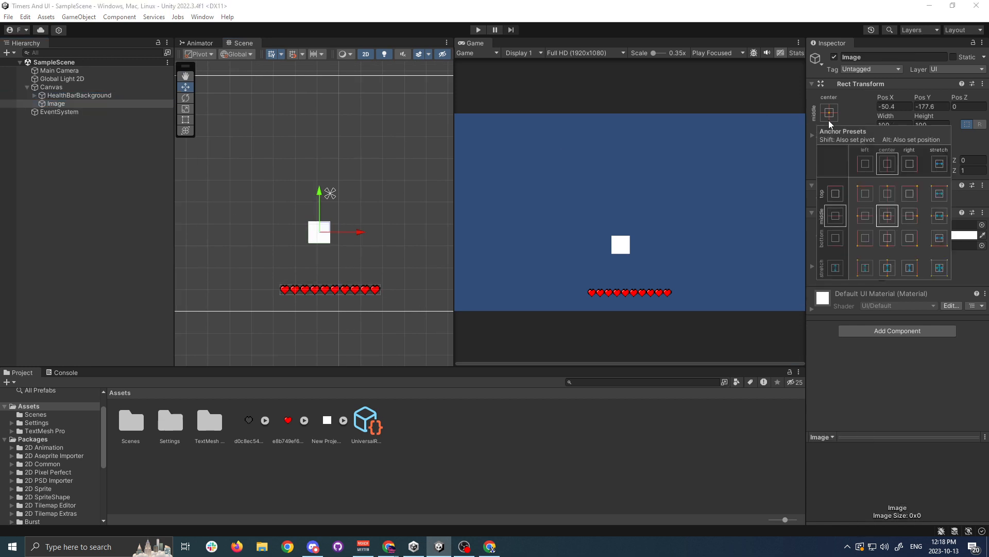
pyautogui.click(865, 195)
# Zero the Image's position, shift it to about Pos X 62, Pos Y -63, and save the scene.
pyautogui.click(895, 107)
pyautogui.write('0')
pyautogui.click(921, 106)
pyautogui.write('0')
pyautogui.moveTo(887, 98); pyautogui.dragTo(979, 149)
pyautogui.moveTo(924, 98); pyautogui.dragTo(820, 127)
pyautogui.hotkey('ctrl', 's')
# Assign the Knob sprite as the Image's source image and save the scene.
pyautogui.click(981, 225)
pyautogui.write('knob')
pyautogui.click(925, 344)
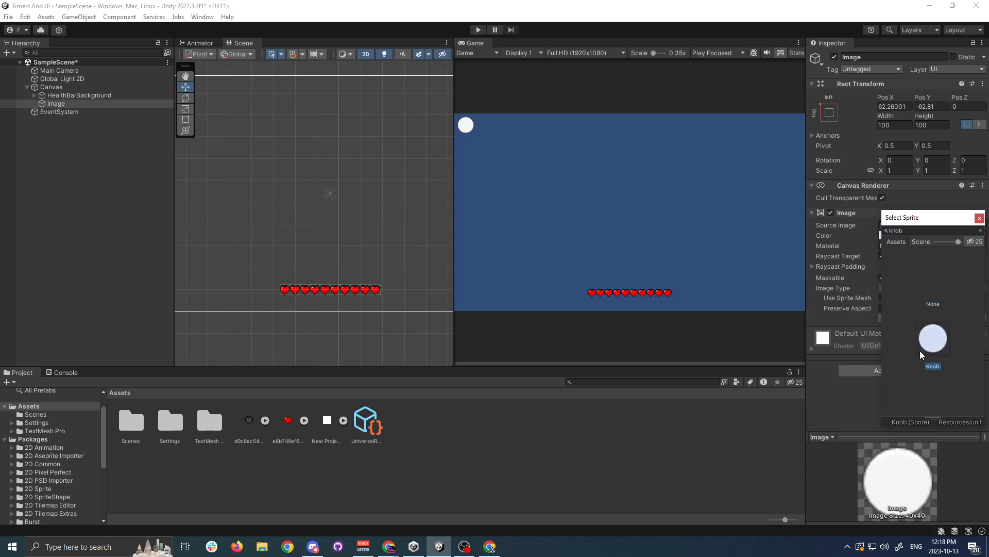
pyautogui.doubleClick(929, 351)
pyautogui.hotkey('ctrl', 's')
# Add a TextMeshPro UI Button as a child of the knob Image.
pyautogui.scroll(1, 463, 137)
pyautogui.scroll(6, 442, 135)
pyautogui.scroll(-1, 463, 133)
pyautogui.scroll(-5, 345, 148)
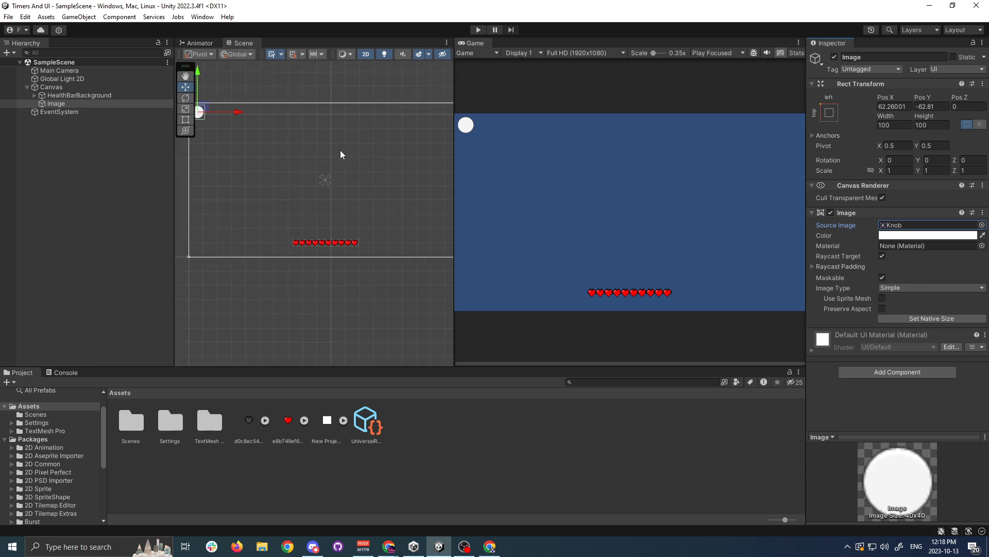
pyautogui.scroll(3, 306, 155)
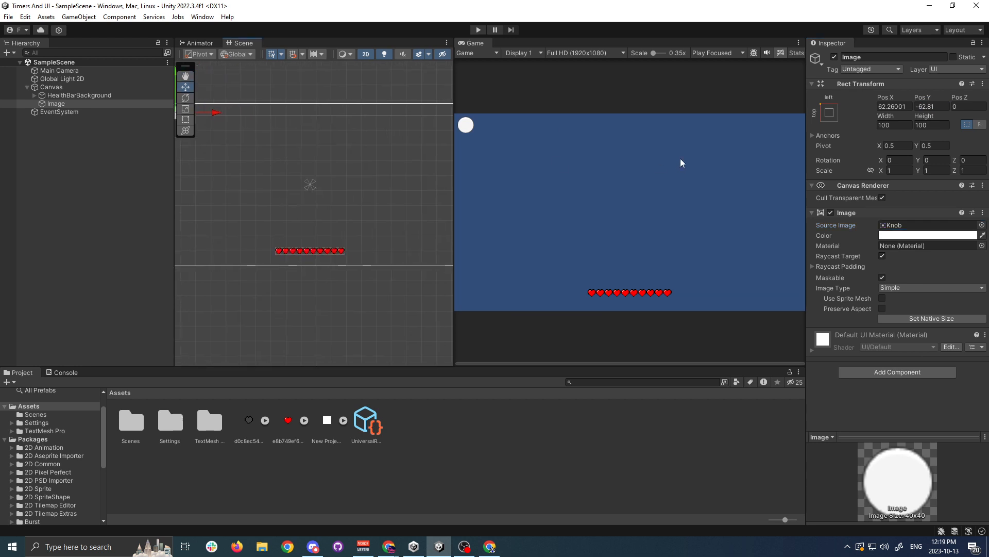
pyautogui.moveTo(359, 148); pyautogui.dragTo(376, 148, button='middle')
pyautogui.moveTo(277, 129); pyautogui.dragTo(290, 142, button='middle')
pyautogui.rightClick(72, 103)
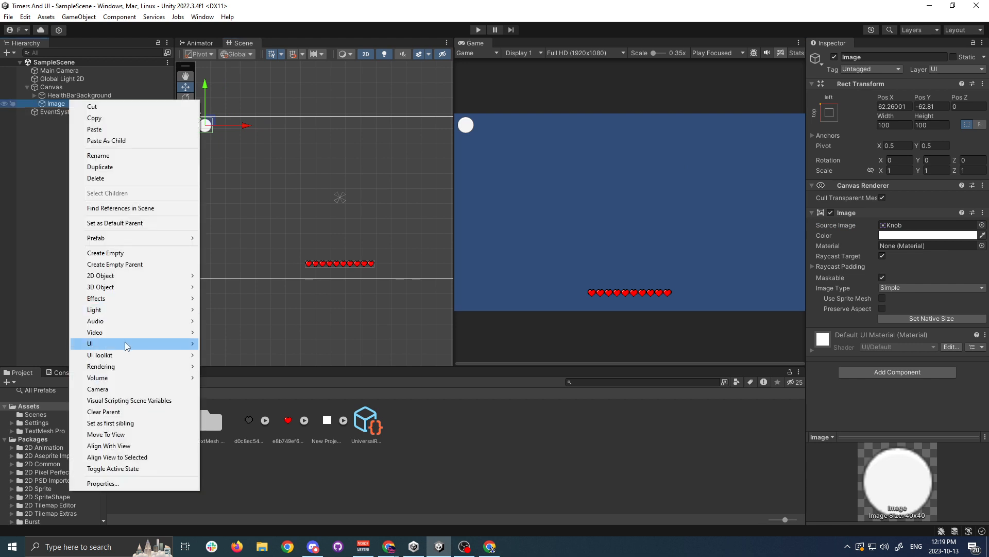
pyautogui.moveTo(119, 341)
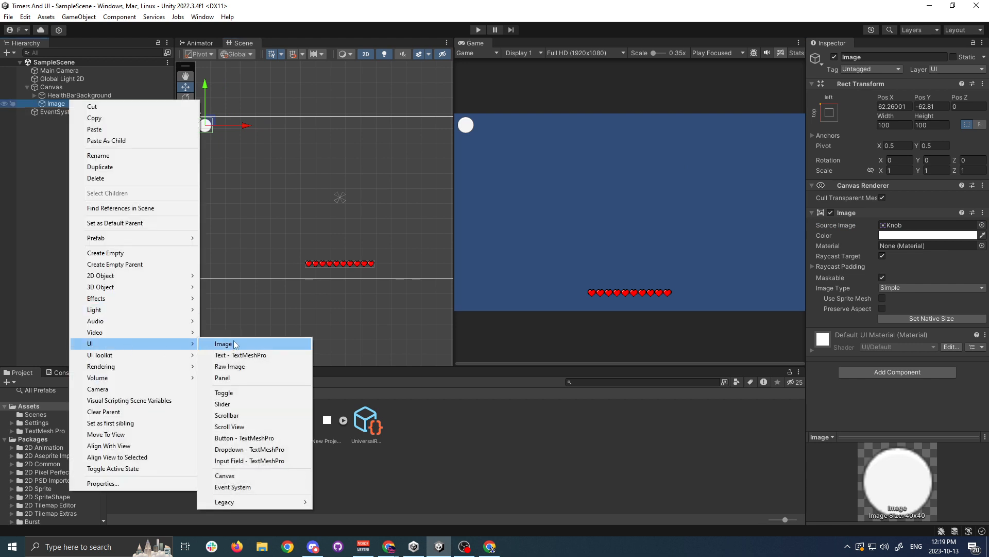
pyautogui.click(233, 438)
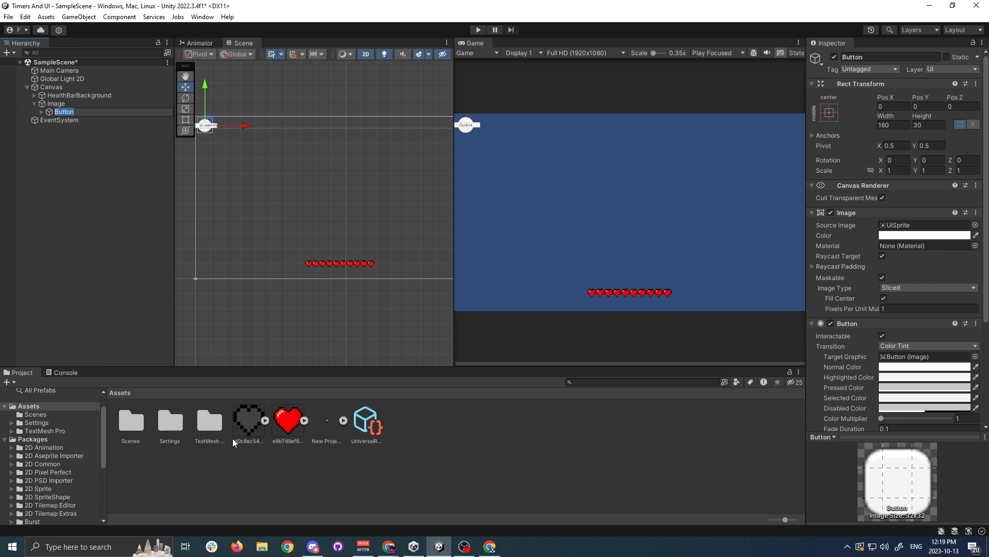
# Delete the Text (TMP) child of the Button.
pyautogui.click(45, 110)
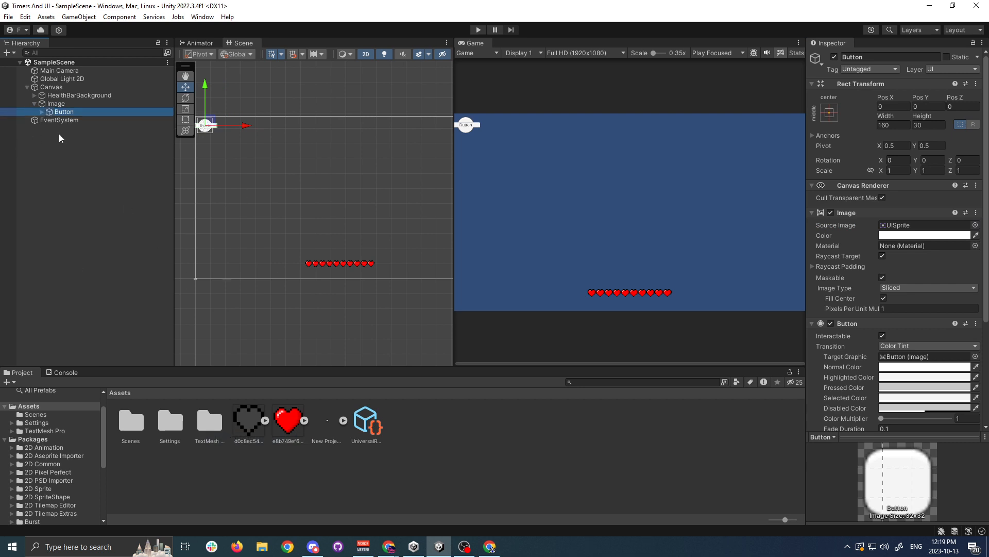
pyautogui.click(40, 112)
pyautogui.click(60, 120)
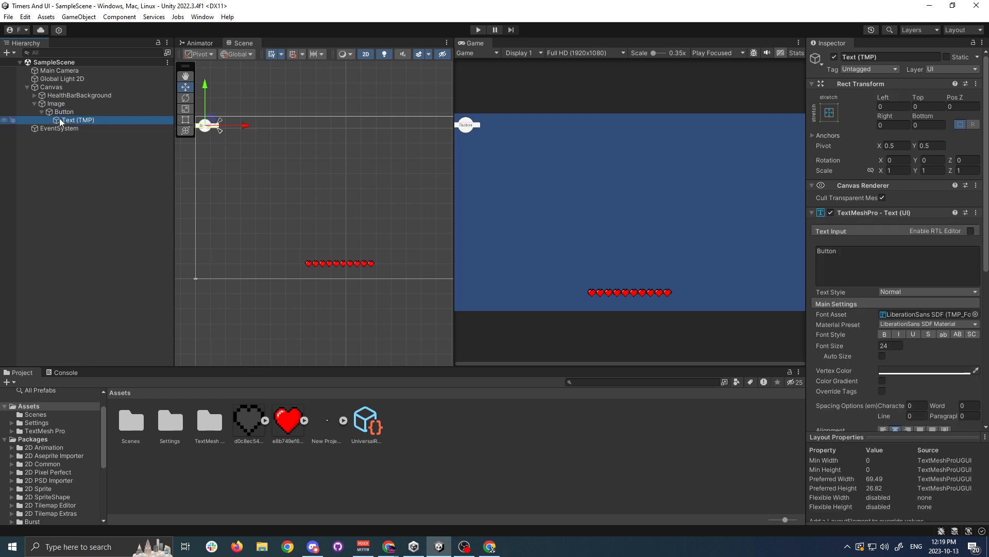
pyautogui.press('Delete')
# Set the Button's anchors to stretch in both directions within the knob Image.
pyautogui.click(66, 113)
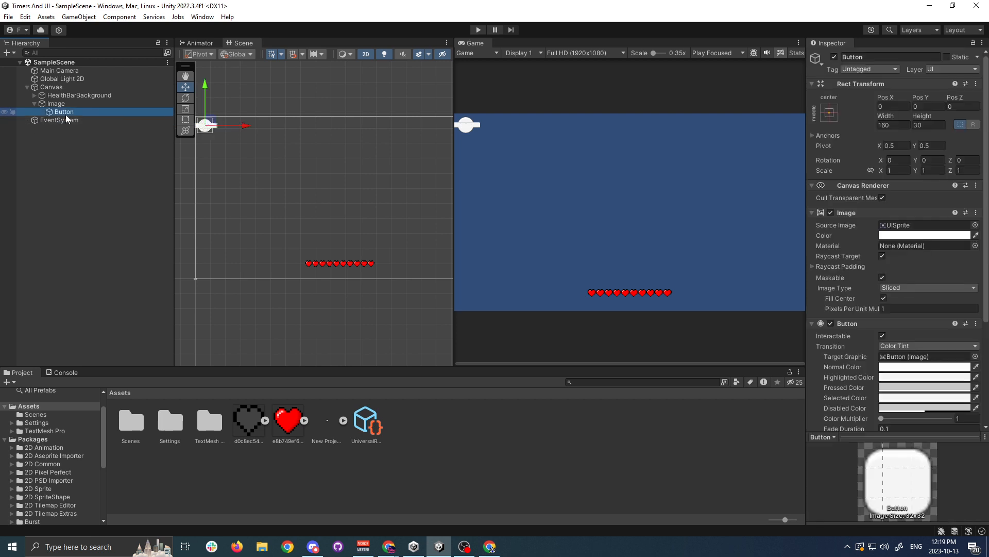
pyautogui.click(843, 212)
pyautogui.click(845, 212)
pyautogui.scroll(-5, 861, 247)
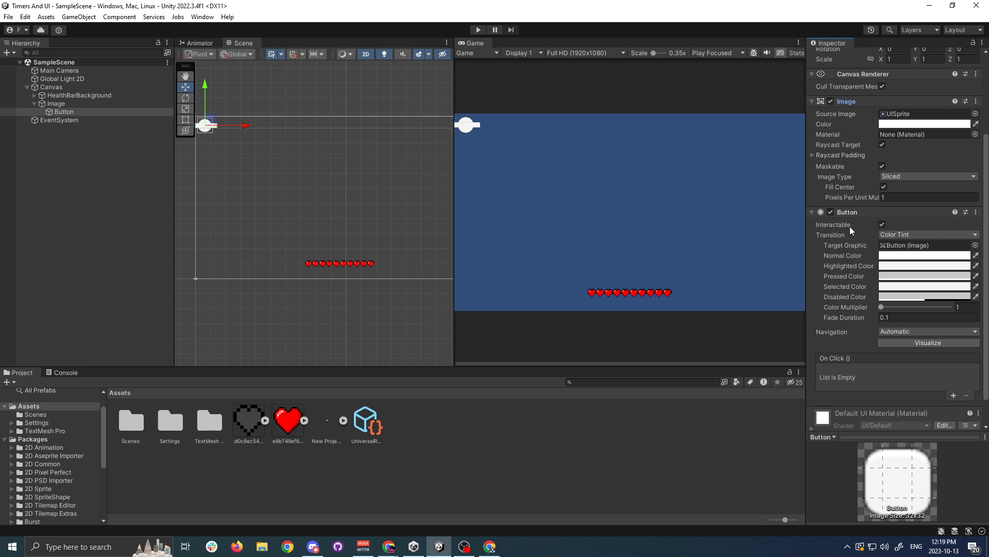
pyautogui.scroll(3, 848, 229)
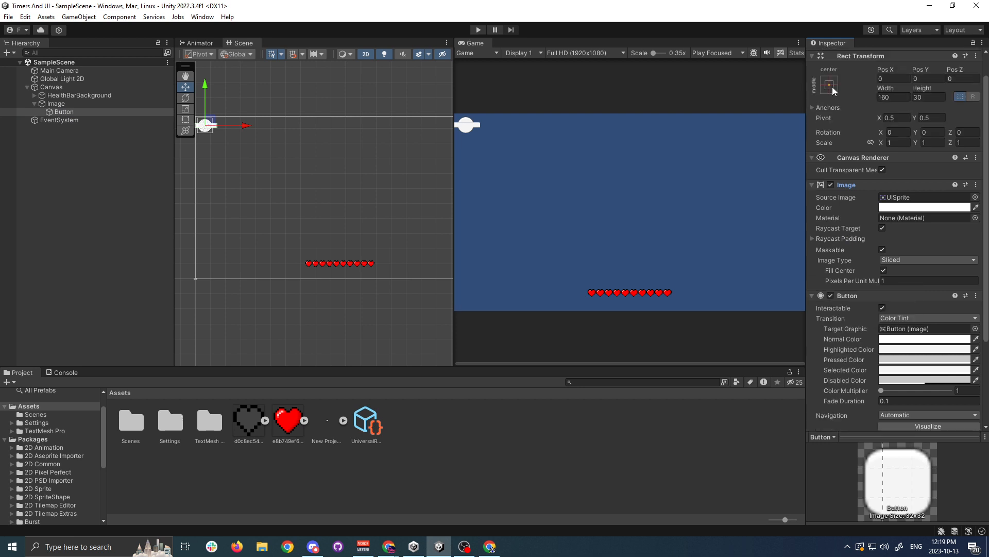
pyautogui.scroll(1, 832, 93)
pyautogui.click(828, 113)
pyautogui.click(938, 266)
# Set the Button's Left, Top, Right and Bottom offsets to 0 and save the scene.
pyautogui.click(894, 106)
pyautogui.write('0')
pyautogui.click(918, 107)
pyautogui.write('0')
pyautogui.click(894, 125)
pyautogui.write('0')
pyautogui.click(918, 125)
pyautogui.write('0')
pyautogui.scroll(2, 477, 149)
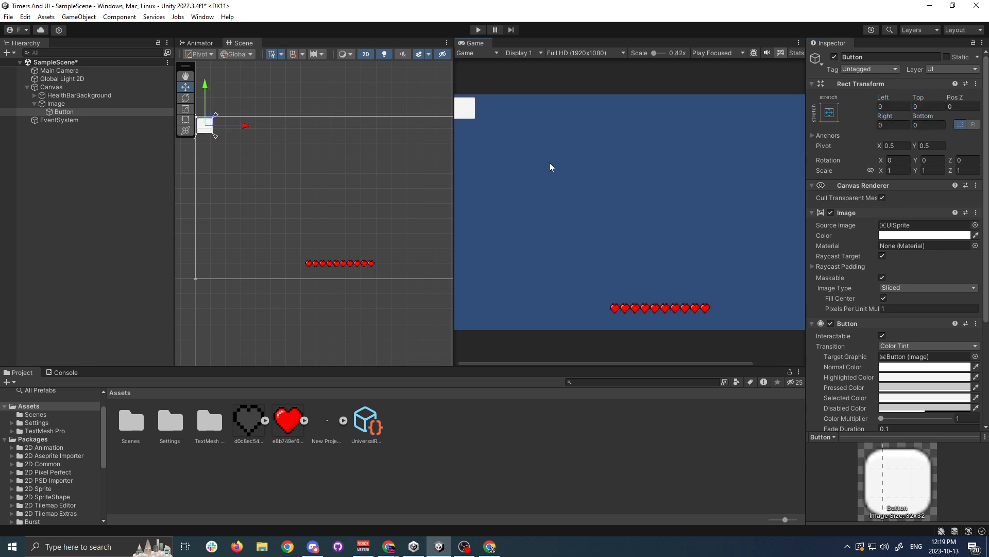
pyautogui.scroll(-2, 587, 150)
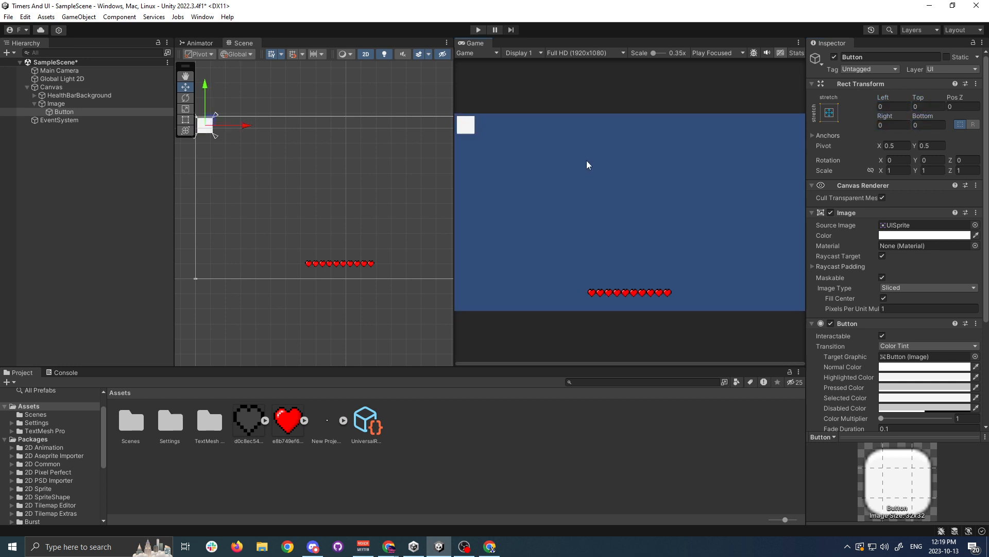
pyautogui.hotkey('ctrl', 's')
# Rename the knob Image as TakeDamageBackground.
pyautogui.scroll(2, 471, 130)
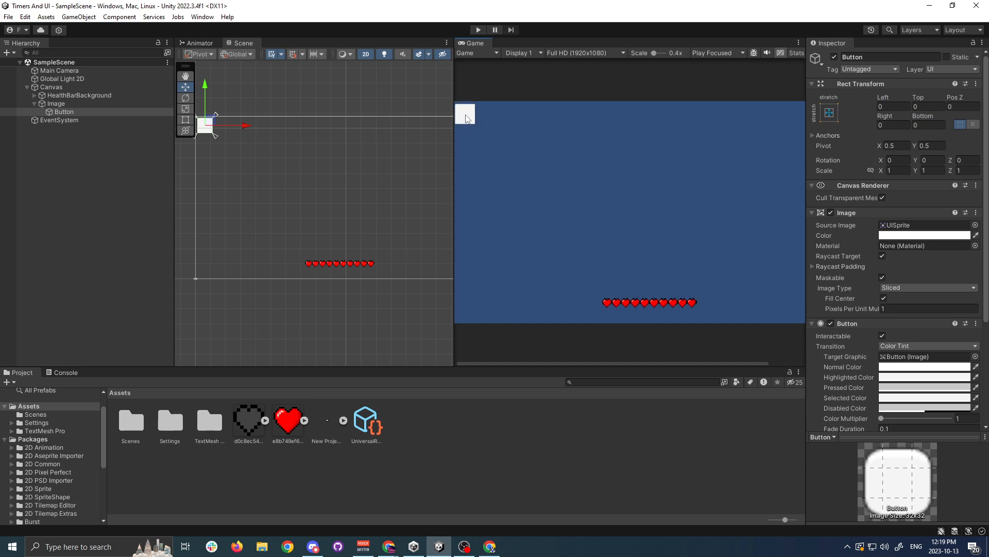
pyautogui.scroll(-1, 511, 138)
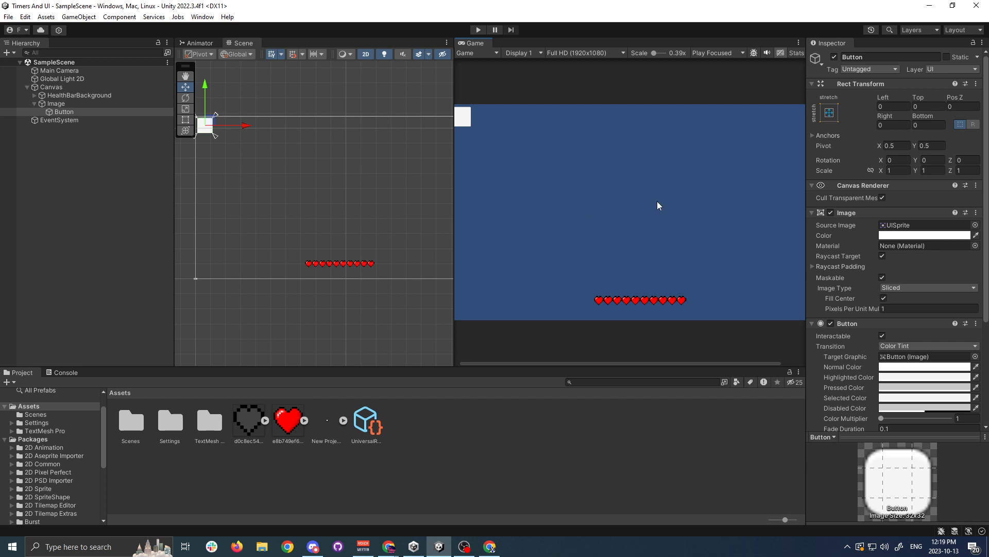
pyautogui.scroll(-1, 388, 158)
pyautogui.scroll(1, 234, 142)
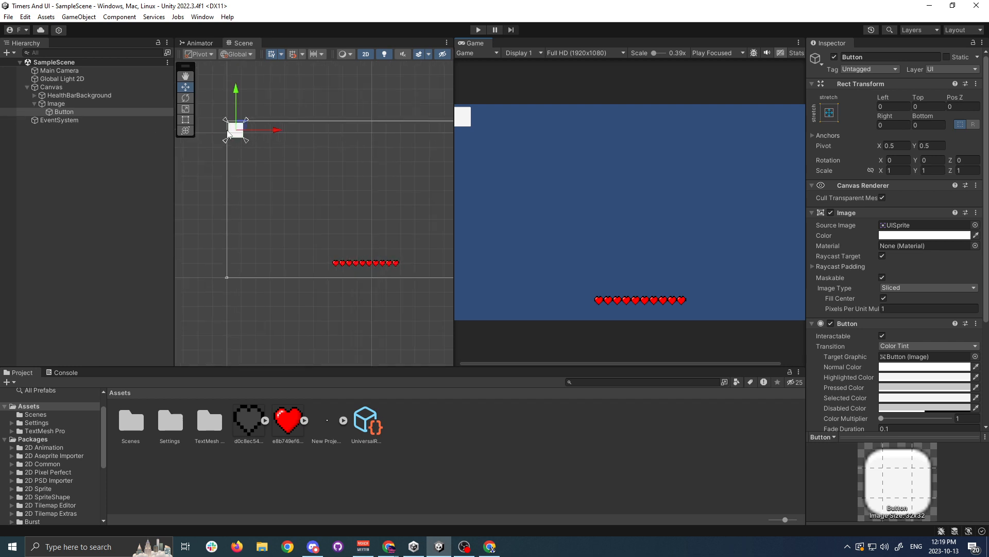
pyautogui.click(63, 104)
pyautogui.click(63, 106)
pyautogui.write('Backgroun')
pyautogui.hotkey('ctrl', 'a')
pyautogui.press('BackSpace')
pyautogui.write('TakeDamageBackgroundf')
pyautogui.press('Return')
pyautogui.press('F2')
pyautogui.press('Right')
pyautogui.press('BackSpace')
pyautogui.write('\\')
pyautogui.press('Return')
pyautogui.press('F2')
pyautogui.press('Right')
pyautogui.press('BackSpace')
pyautogui.press('Return')
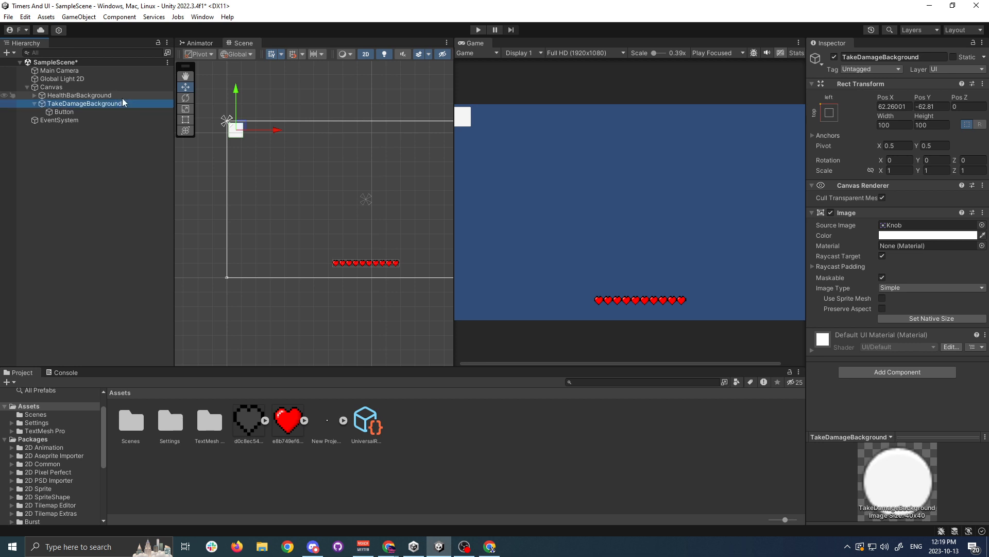
# Rename the Button as DamageButton and save the scene.
pyautogui.click(87, 112)
pyautogui.press('F2')
pyautogui.press('BackSpace')
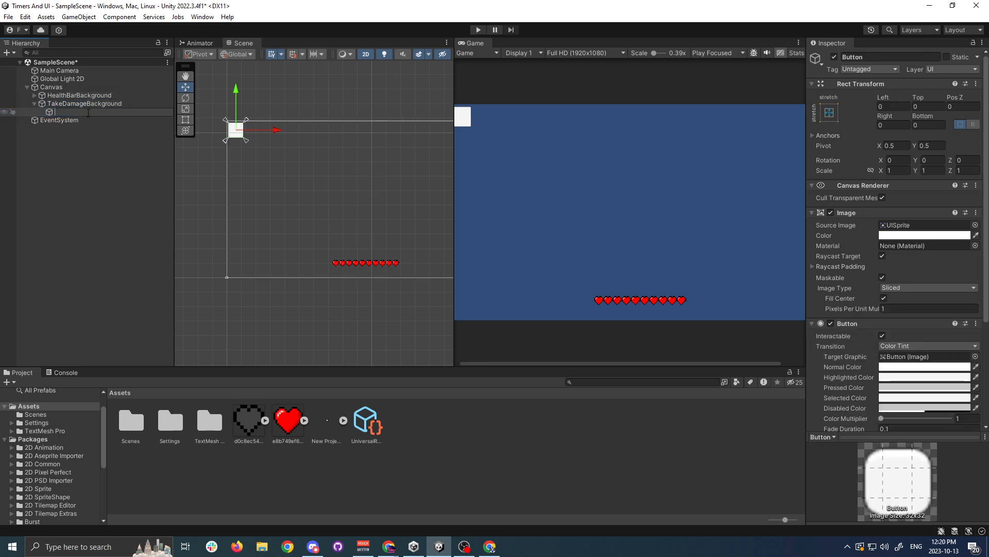
pyautogui.write('DamageButton')
pyautogui.press('Return')
pyautogui.hotkey('ctrl', 's')
# Duplicate TakeDamageBackground and delete the button inside the copy.
pyautogui.click(61, 105)
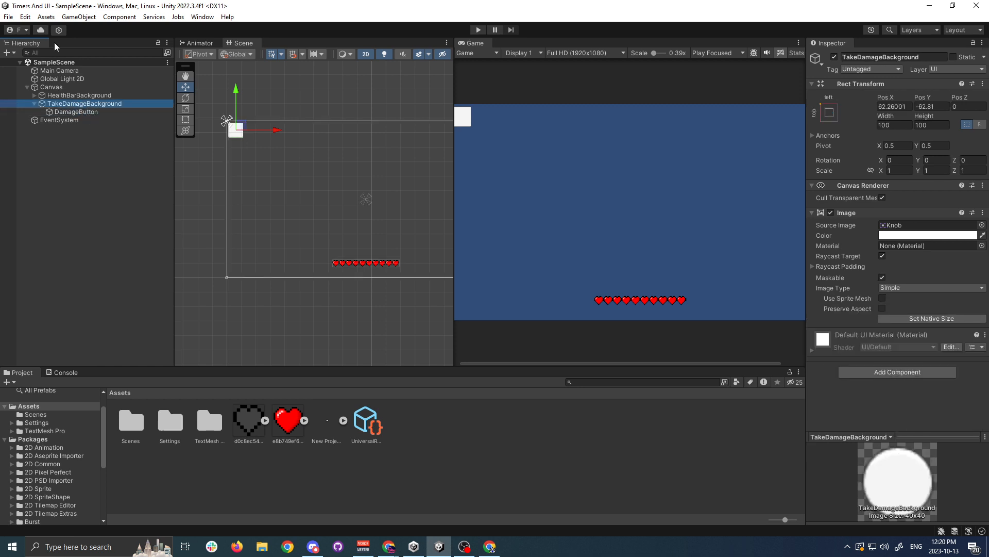
pyautogui.hotkey('ctrl', 'd')
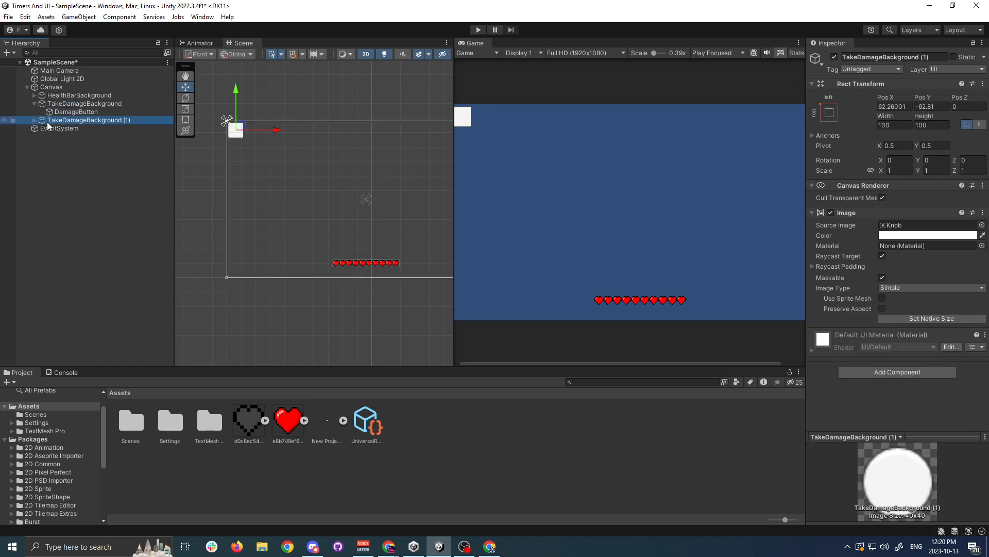
pyautogui.click(34, 121)
pyautogui.click(55, 127)
pyautogui.press('Delete')
# Nest the copy inside TakeDamageBackground as the parent of DamageButton and rename it Mask.
pyautogui.moveTo(61, 121)
pyautogui.mouseDown()
pyautogui.moveTo(61, 105)
pyautogui.moveTo(67, 111)
pyautogui.mouseUp()
pyautogui.click(66, 117)
pyautogui.click(68, 111)
pyautogui.click(69, 112)
pyautogui.write('Mask')
pyautogui.press('Return')
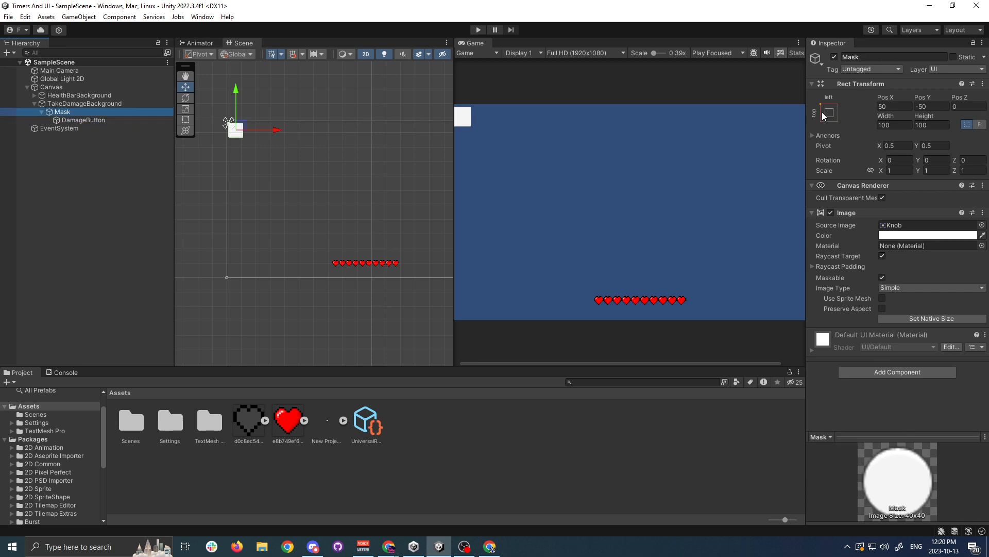
# Stretch the Mask object's anchors in both directions, set its Top offset to 0, and save the scene.
pyautogui.click(823, 117)
pyautogui.click(934, 262)
pyautogui.click(936, 107)
pyautogui.write('0')
pyautogui.press('Return')
pyautogui.hotkey('ctrl', 's')
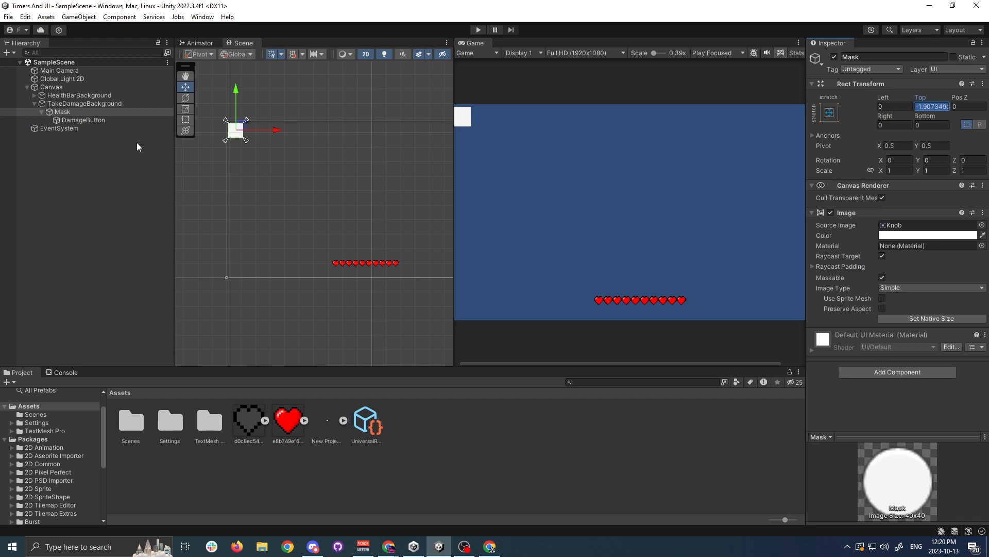
# Add a Mask component to the Mask object, turn off Show Mask Graphic, and save the scene.
pyautogui.click(116, 118)
pyautogui.click(115, 110)
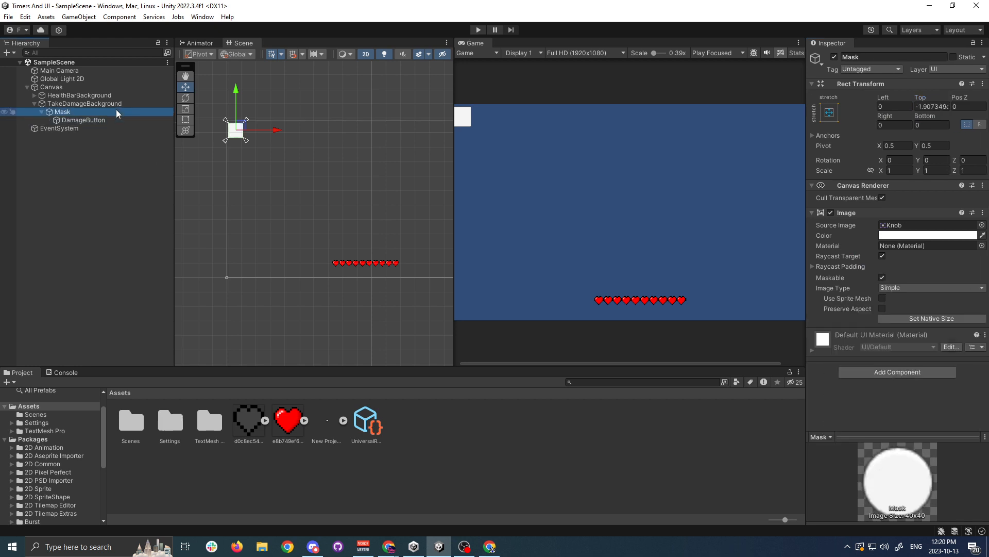
pyautogui.click(899, 371)
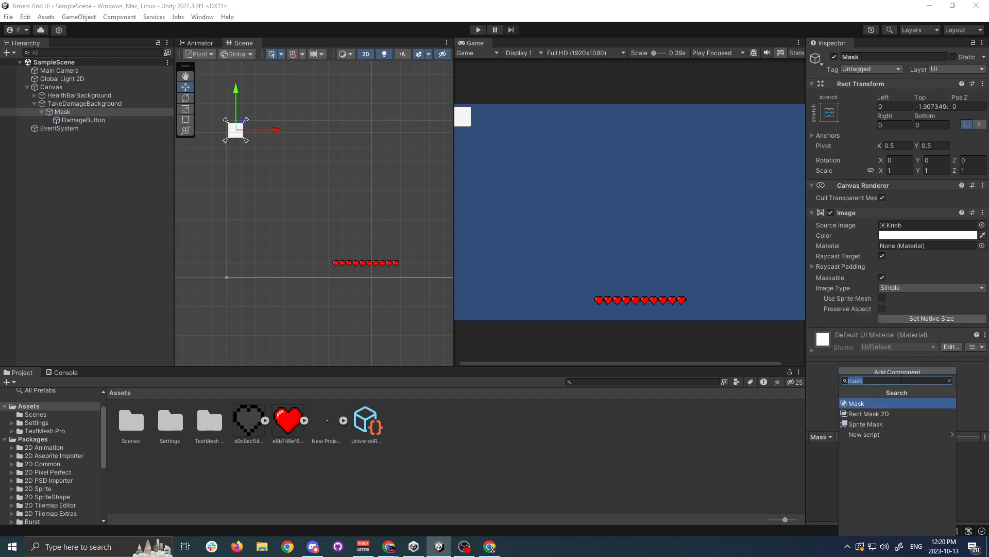
pyautogui.press('Return')
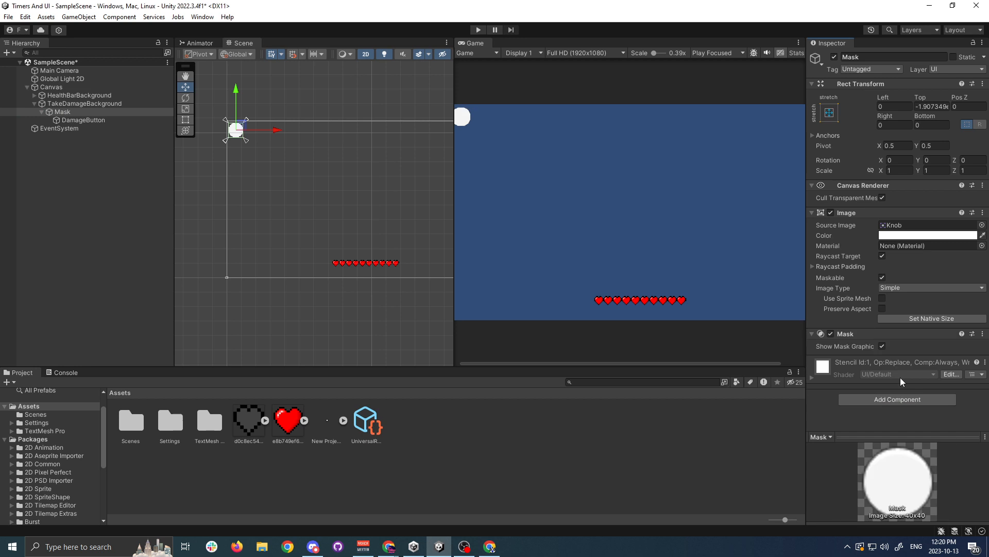
pyautogui.click(882, 346)
pyautogui.hotkey('ctrl', 's')
pyautogui.scroll(4, 470, 116)
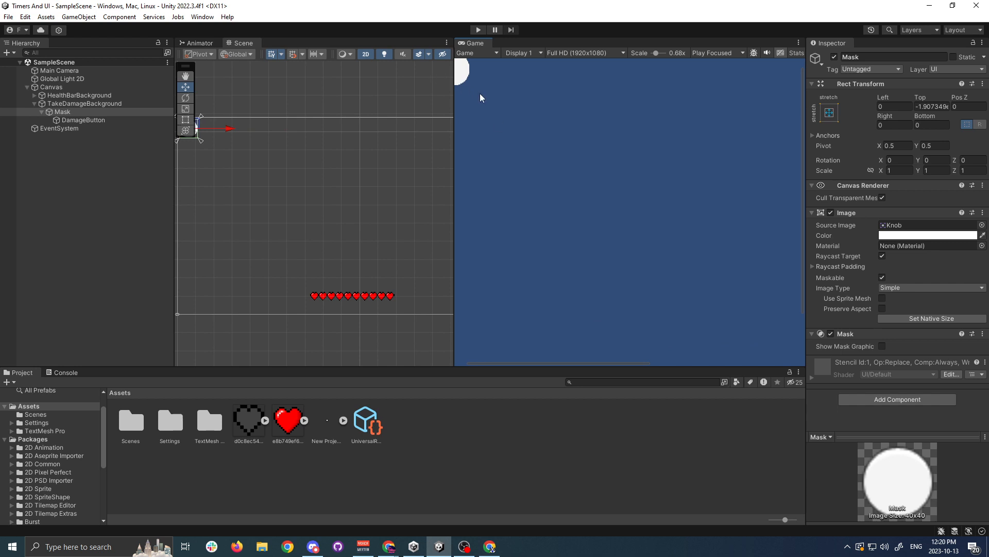
pyautogui.scroll(-3, 497, 123)
pyautogui.scroll(-1, 512, 121)
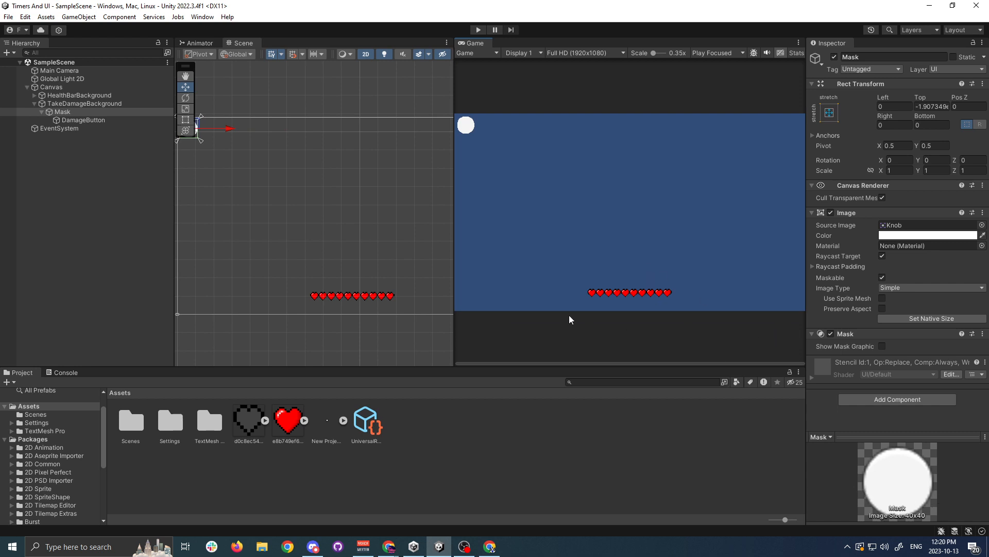
pyautogui.moveTo(261, 202)
pyautogui.mouseDown(button='middle')
pyautogui.moveTo(290, 208)
pyautogui.moveTo(265, 199)
pyautogui.mouseUp(button='middle')
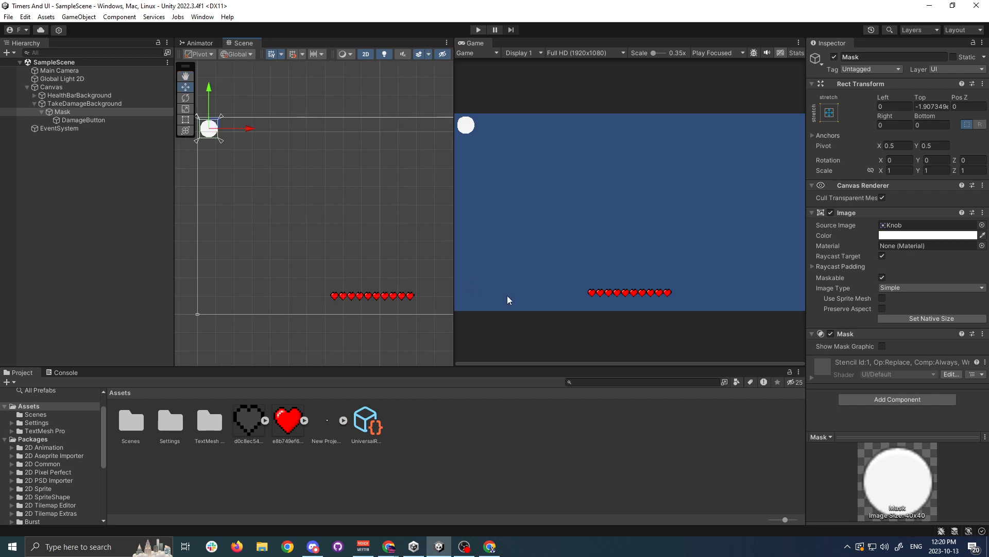
# Set the TakeDamageBackground image color to black (000000) and save the scene.
pyautogui.click(122, 104)
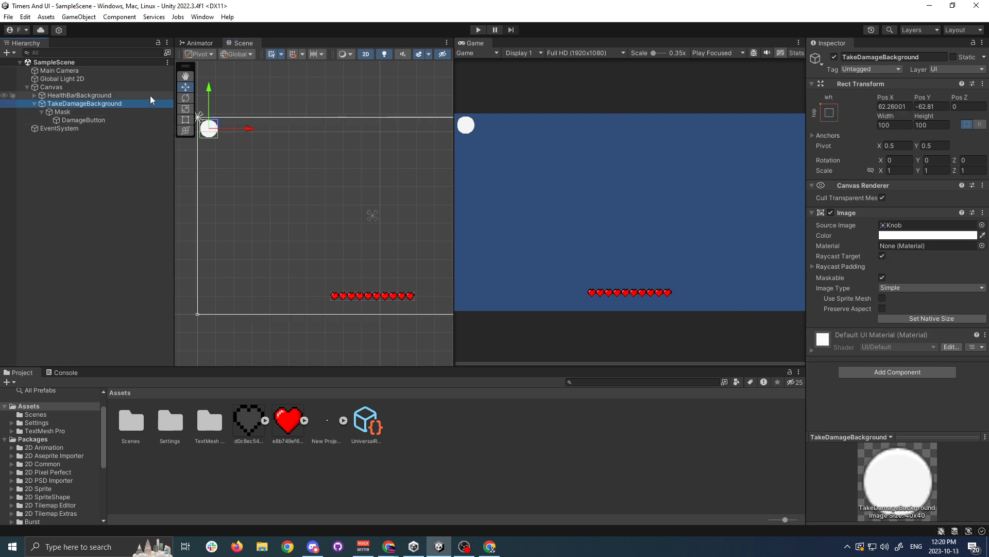
pyautogui.click(94, 112)
pyautogui.click(101, 105)
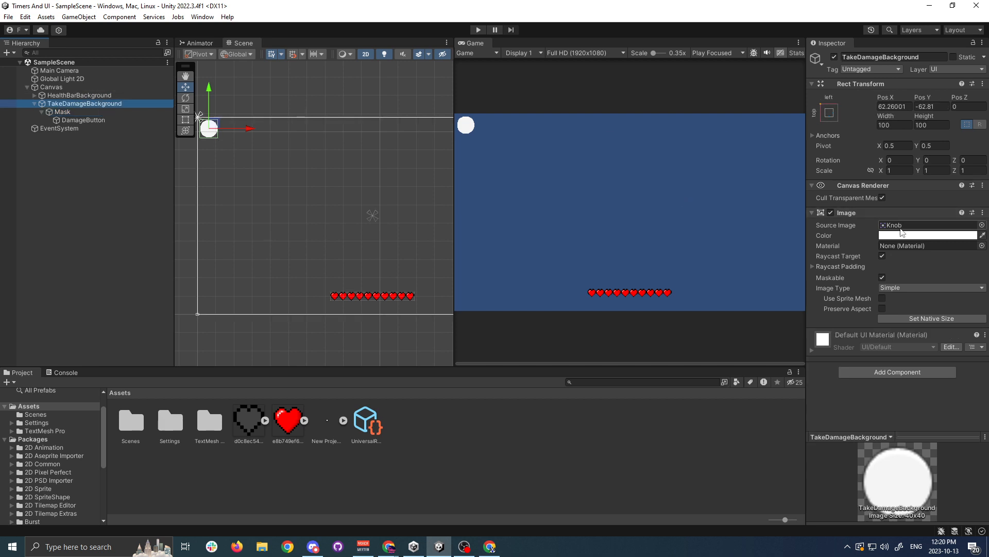
pyautogui.click(928, 235)
pyautogui.moveTo(954, 302); pyautogui.dragTo(849, 369)
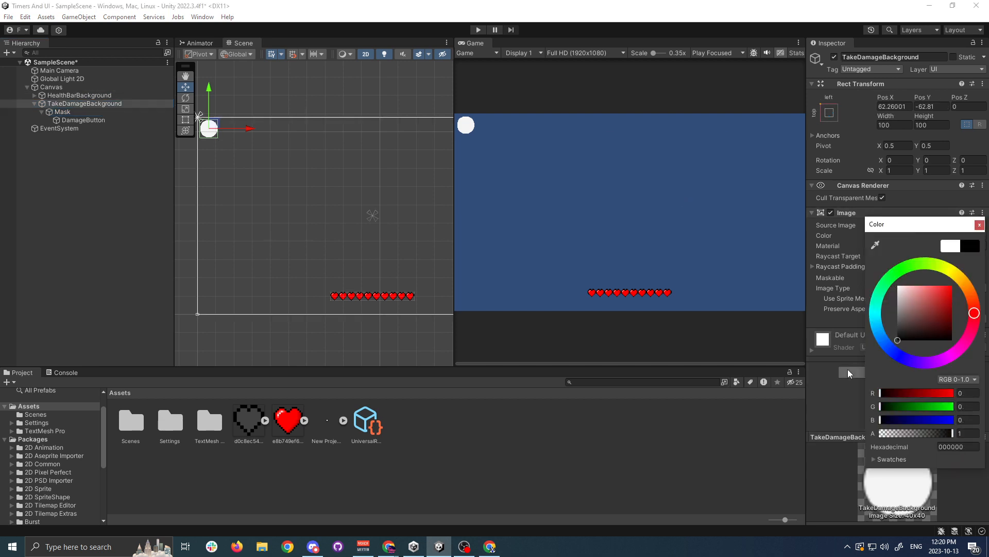
pyautogui.hotkey('ctrl', 's')
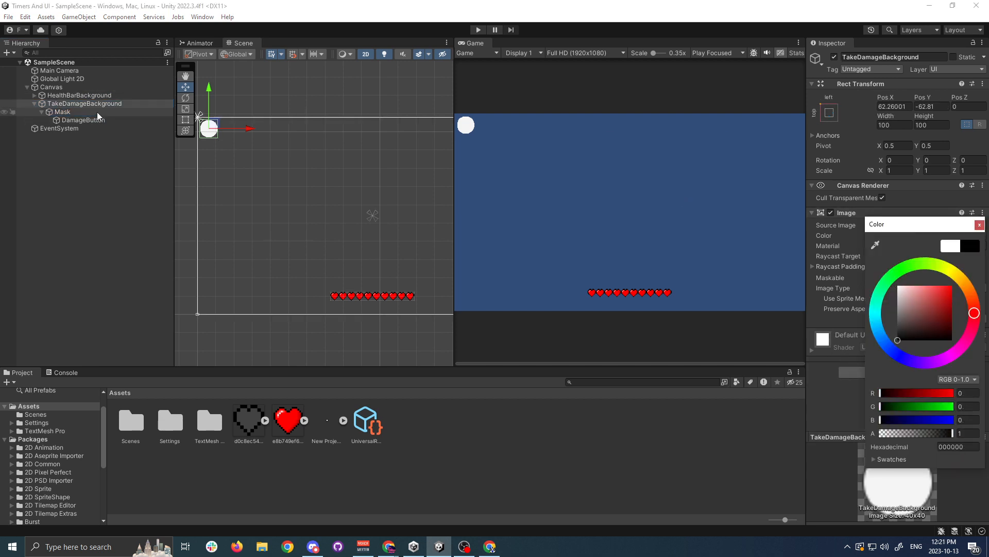
# Set the Mask object's Left, Top, Right and Bottom offsets to 8 and save the scene.
pyautogui.click(97, 112)
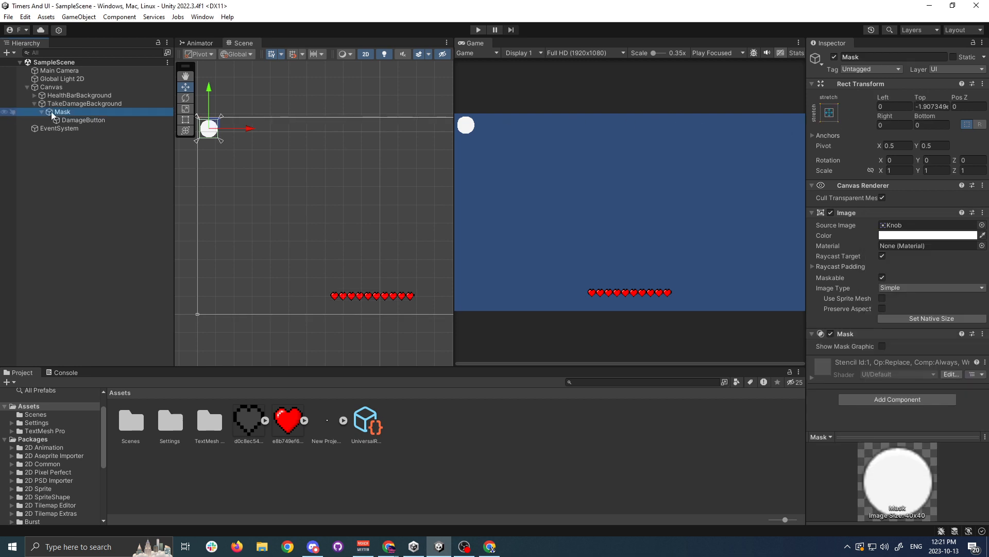
pyautogui.click(895, 106)
pyautogui.write('8')
pyautogui.press('Tab')
pyautogui.write('8')
pyautogui.press('Tab')
pyautogui.press('Tab')
pyautogui.write('8')
pyautogui.press('Tab')
pyautogui.write('8')
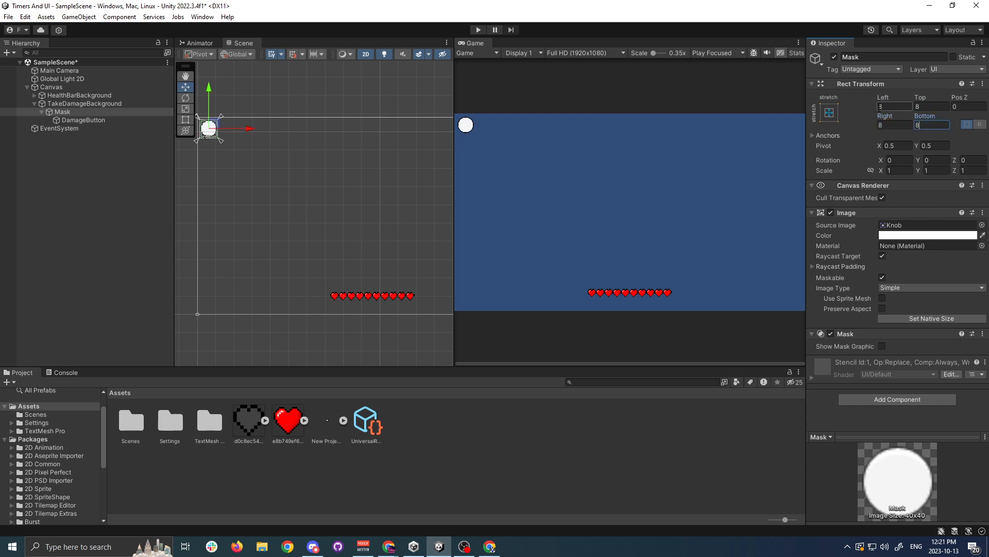
pyautogui.scroll(10, 463, 110)
pyautogui.scroll(5, 443, 80)
pyautogui.click(481, 88)
pyautogui.hotkey('ctrl', 's')
pyautogui.scroll(-10, 479, 89)
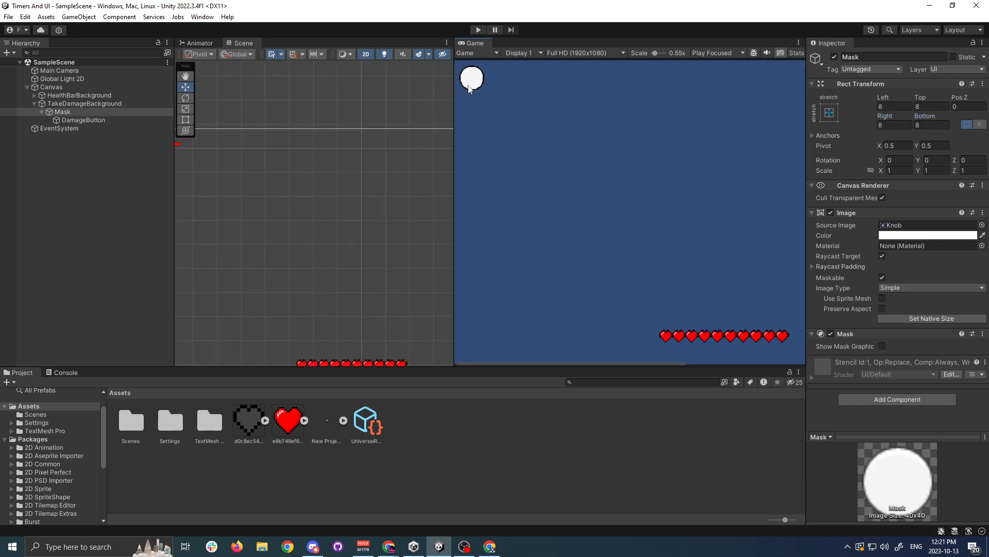
pyautogui.scroll(-3, 205, 184)
pyautogui.scroll(2, 309, 181)
# Set DamageButton's Normal Color to orange (FFAC00).
pyautogui.click(109, 121)
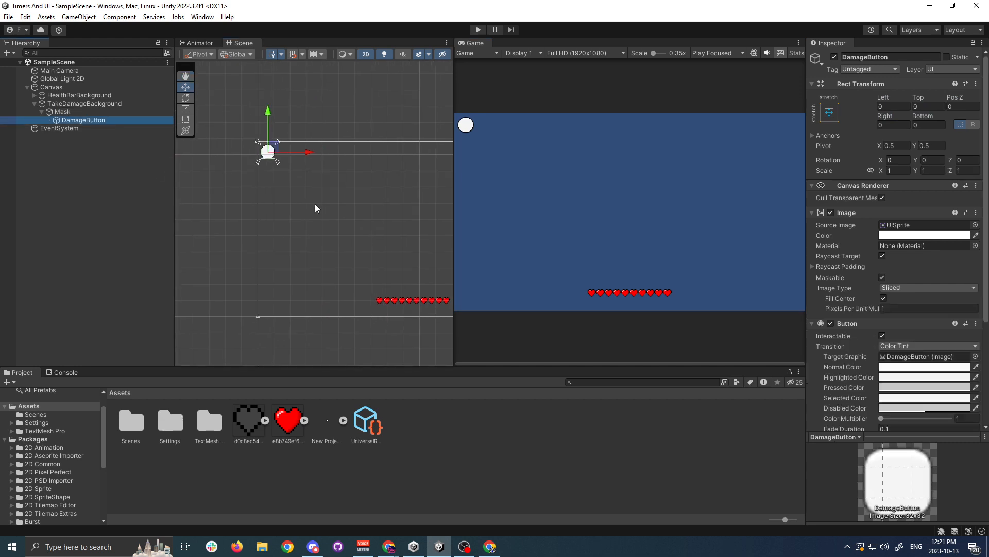
pyautogui.scroll(-3, 904, 345)
pyautogui.scroll(2, 897, 249)
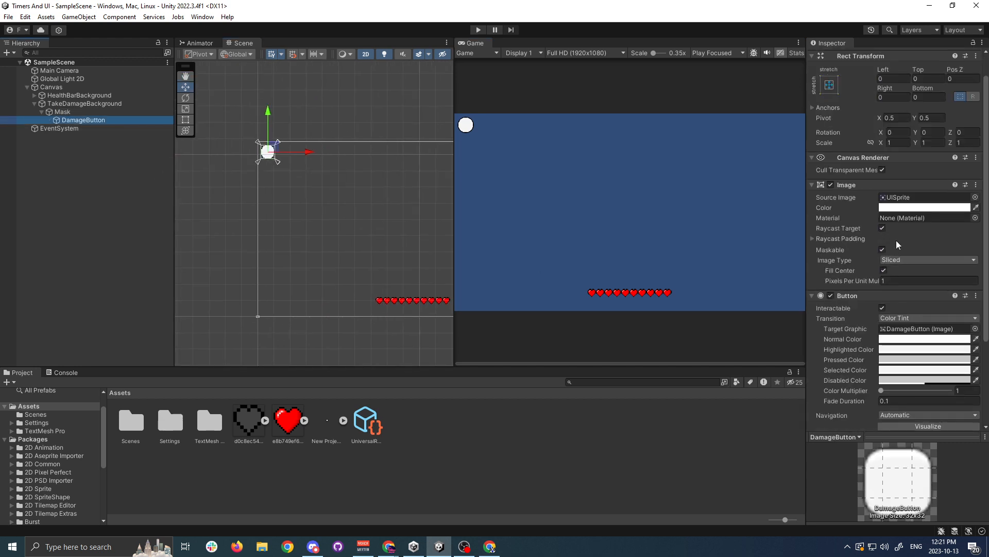
pyautogui.click(915, 340)
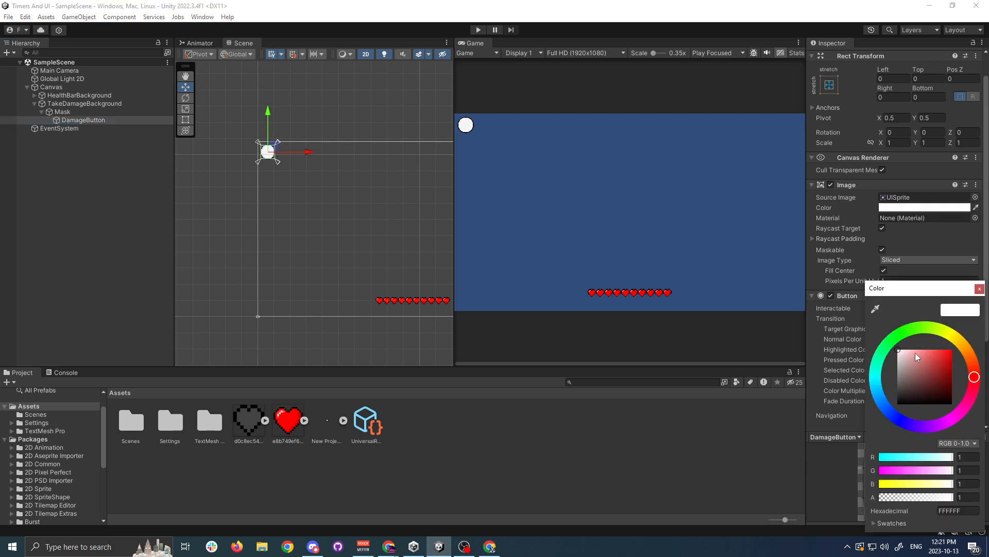
pyautogui.click(961, 345)
pyautogui.click(953, 349)
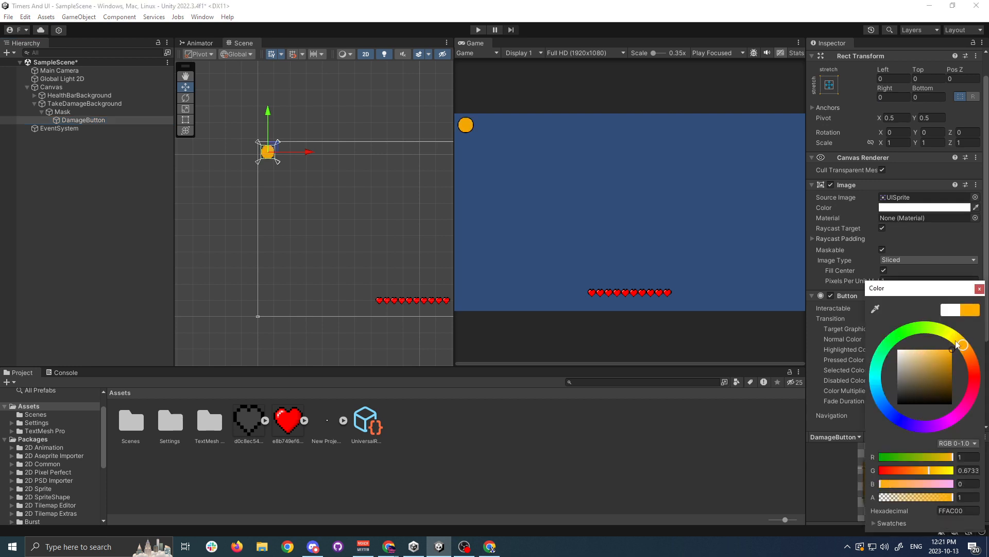
pyautogui.click(979, 288)
# Toggle DamageButton's Interactable option to compare its enabled and disabled looks, leave it on, and save the scene.
pyautogui.click(882, 308)
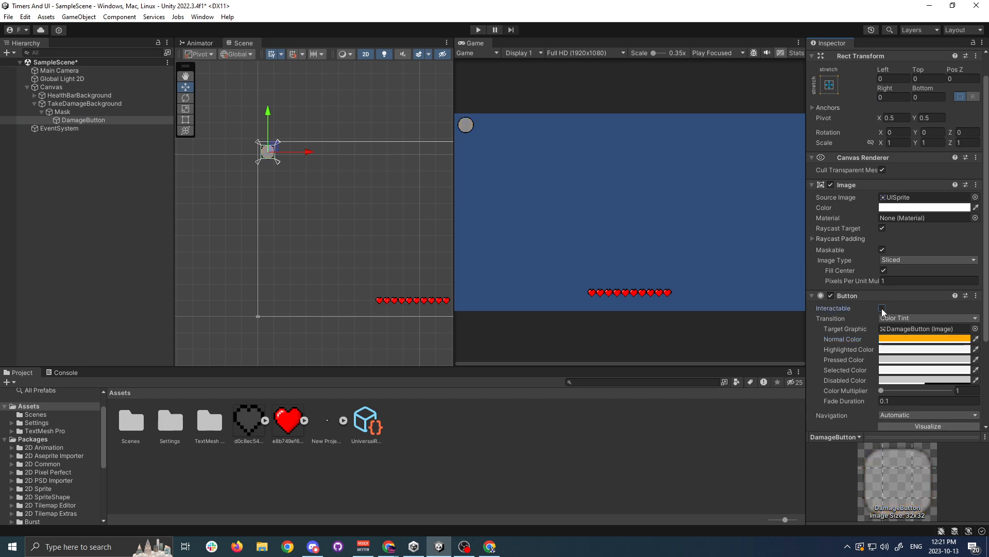
pyautogui.click(882, 308)
pyautogui.click(882, 309)
pyautogui.click(882, 308)
pyautogui.click(882, 308)
pyautogui.click(882, 308)
pyautogui.hotkey('ctrl', 's')
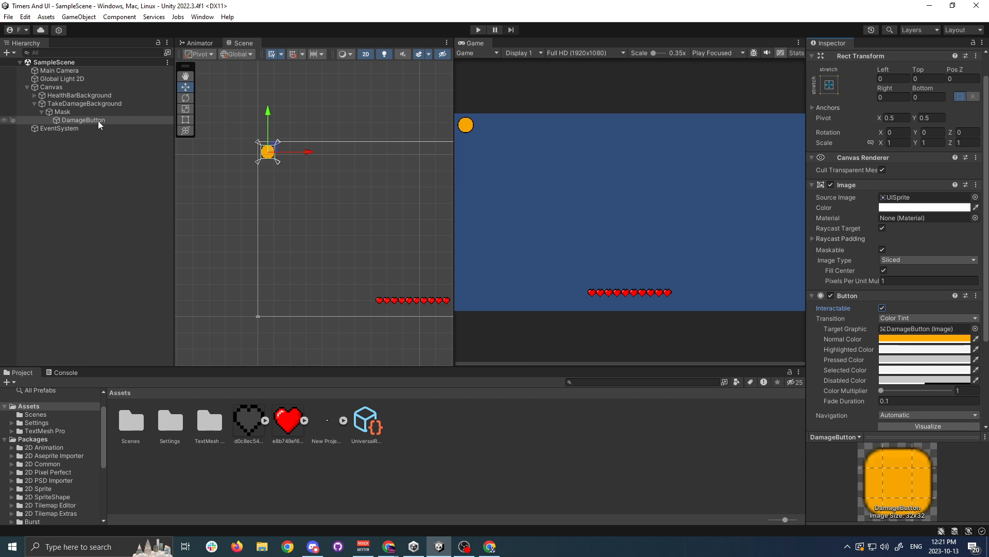
# Add a UI Image as a child of Mask, name it DisabledUI, and save the scene.
pyautogui.rightClick(98, 121)
pyautogui.click(79, 113)
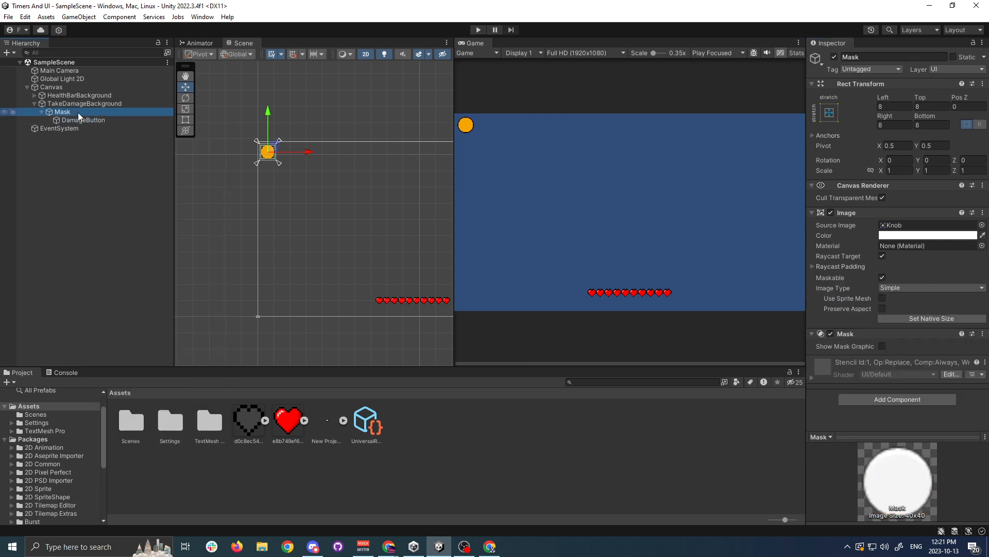
pyautogui.rightClick(78, 112)
pyautogui.moveTo(154, 356)
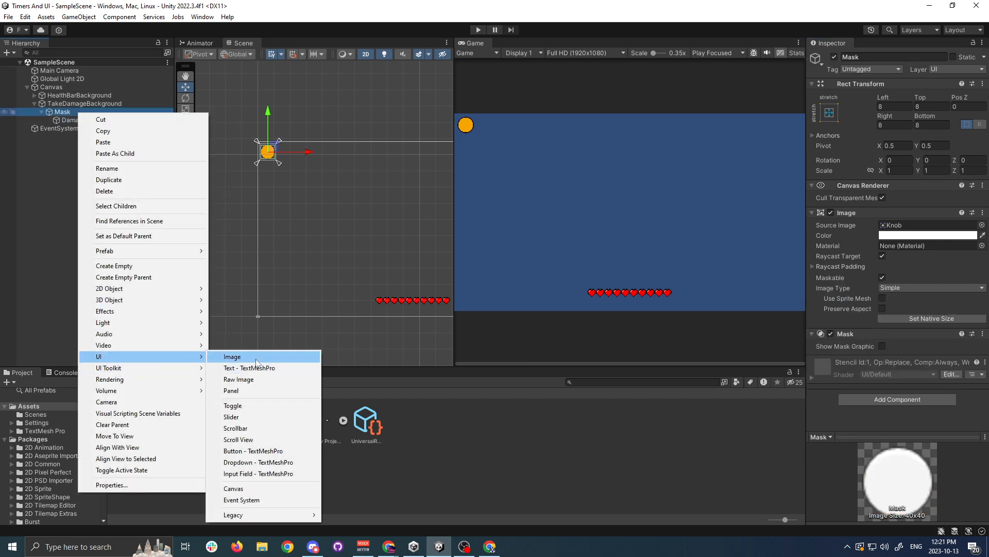
pyautogui.click(256, 358)
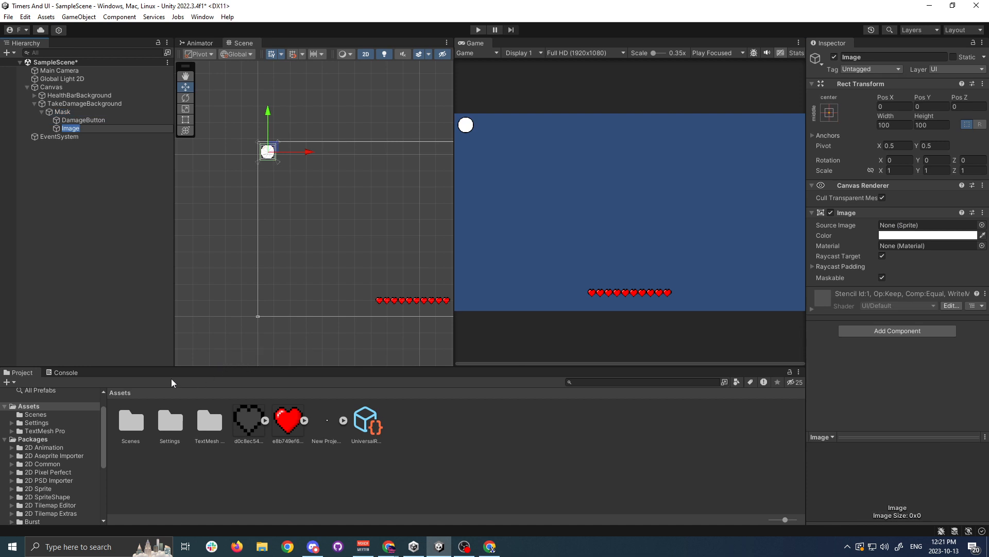
pyautogui.write('DisabledUI')
pyautogui.press('Return')
pyautogui.hotkey('ctrl', 's')
# Give the DisabledUI image the New Project (2) sprite, set its Image Type to Filled with Fill Amount 0, and save.
pyautogui.moveTo(326, 422); pyautogui.dragTo(879, 226)
pyautogui.click(883, 289)
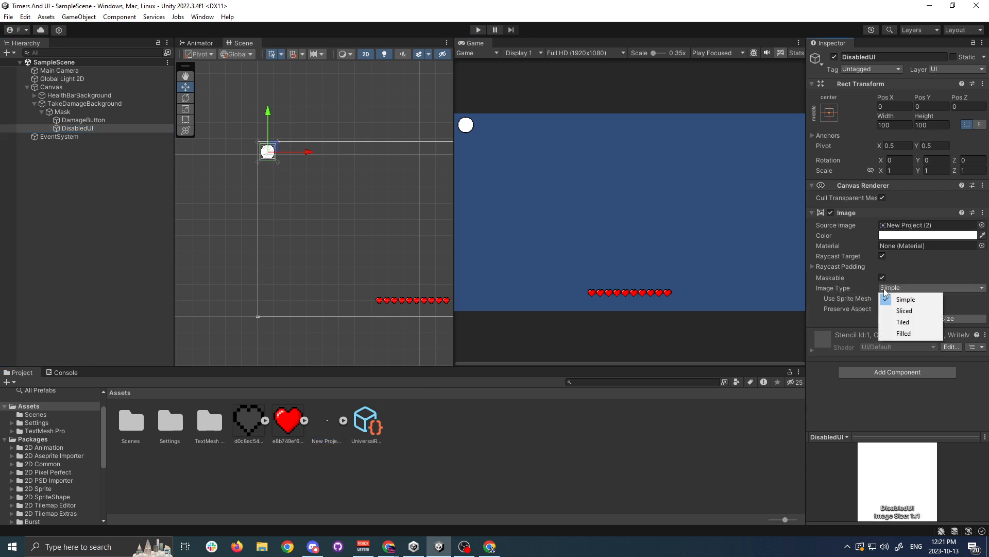
pyautogui.click(904, 334)
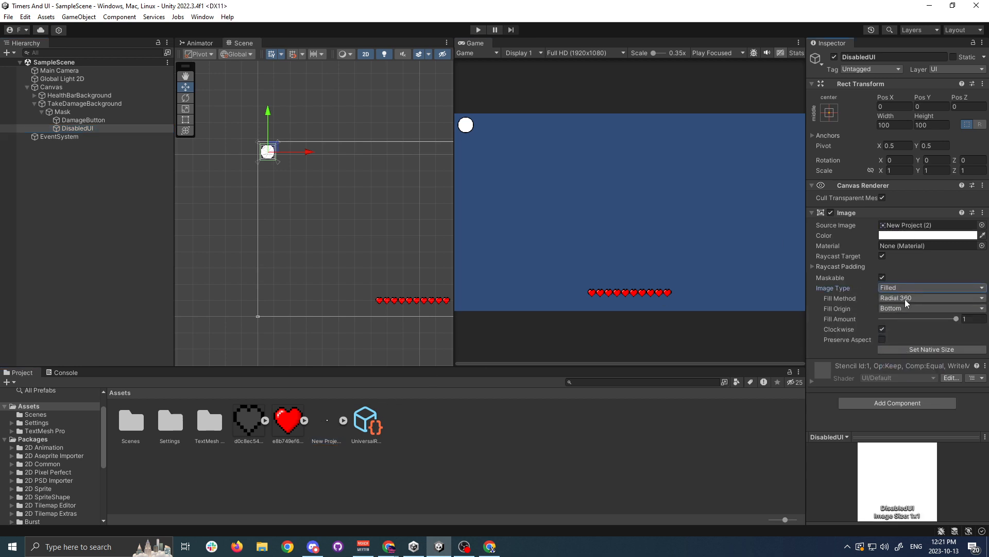
pyautogui.moveTo(945, 320); pyautogui.dragTo(843, 308)
pyautogui.hotkey('ctrl', 's')
# Reset DamageButton's Normal Color to white and set its Image color to orange-red (FF2C00).
pyautogui.click(78, 120)
pyautogui.click(922, 367)
pyautogui.moveTo(922, 369); pyautogui.dragTo(848, 284)
pyautogui.click(979, 288)
pyautogui.click(887, 235)
pyautogui.moveTo(965, 295); pyautogui.dragTo(973, 304)
pyautogui.moveTo(945, 297); pyautogui.dragTo(967, 251)
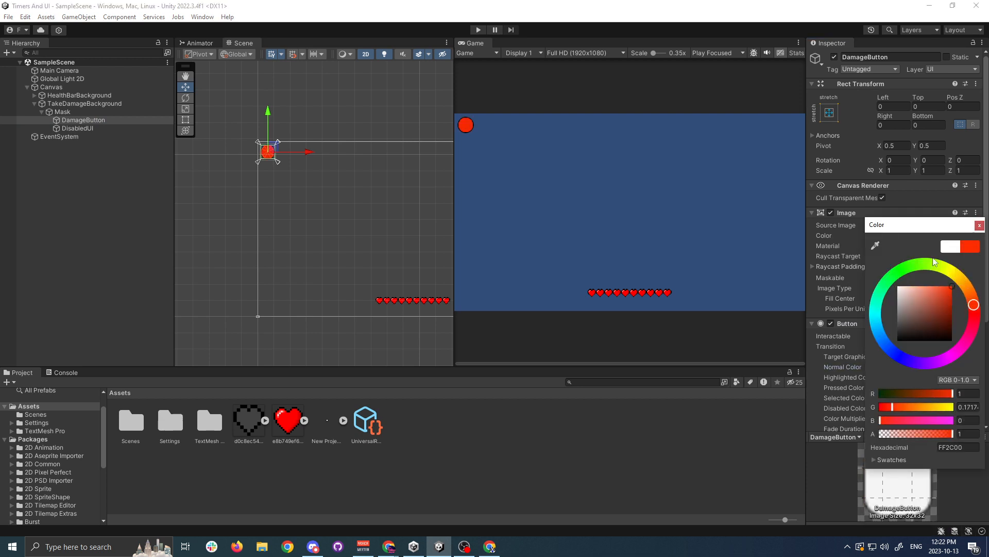
pyautogui.click(739, 194)
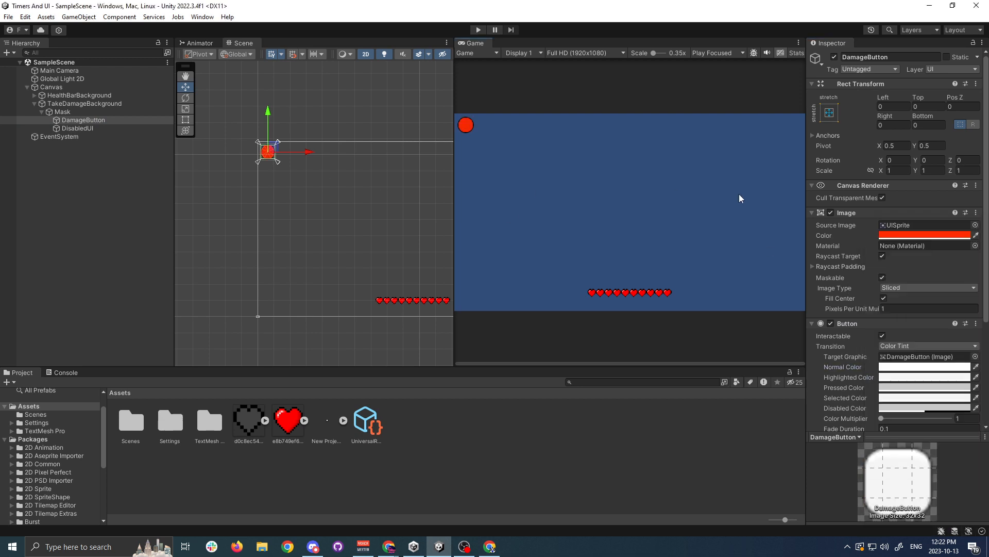
# Turn off Interactable on DamageButton and save the scene.
pyautogui.click(881, 336)
pyautogui.click(882, 336)
pyautogui.click(882, 336)
pyautogui.click(882, 336)
pyautogui.hotkey('ctrl', 's')
# Turn off Raycast Target on the DisabledUI image.
pyautogui.click(75, 129)
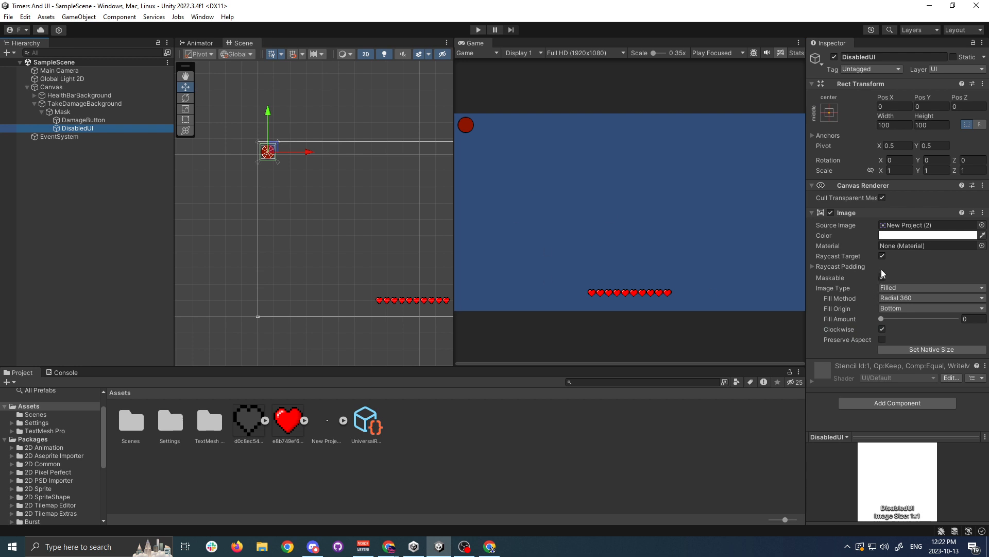
pyautogui.click(882, 257)
pyautogui.rightClick(888, 279)
pyautogui.click(859, 236)
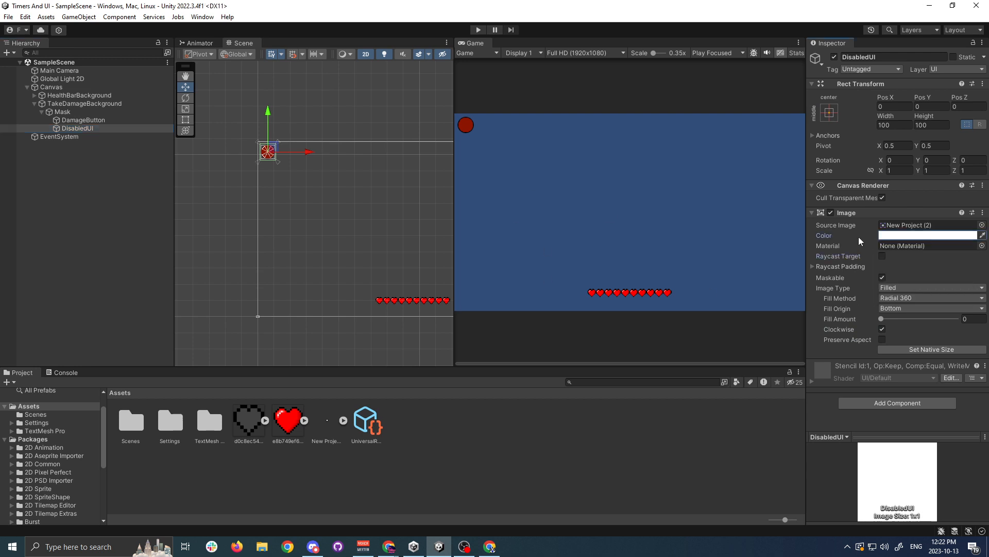
# Set the DisabledUI image color to grey and its Fill Amount to 0.568.
pyautogui.click(893, 239)
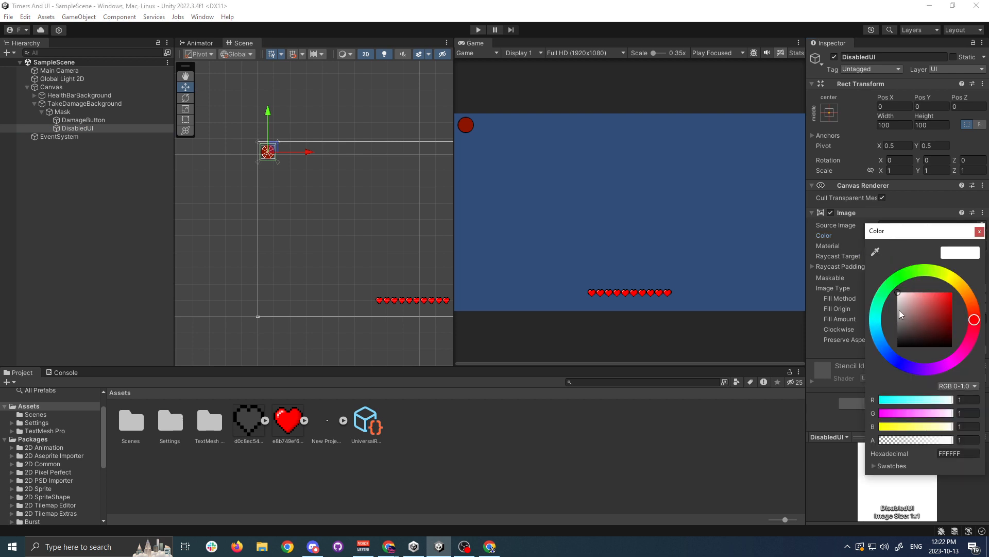
pyautogui.moveTo(902, 310)
pyautogui.mouseDown()
pyautogui.moveTo(898, 322)
pyautogui.moveTo(922, 311)
pyautogui.mouseUp()
pyautogui.click(980, 232)
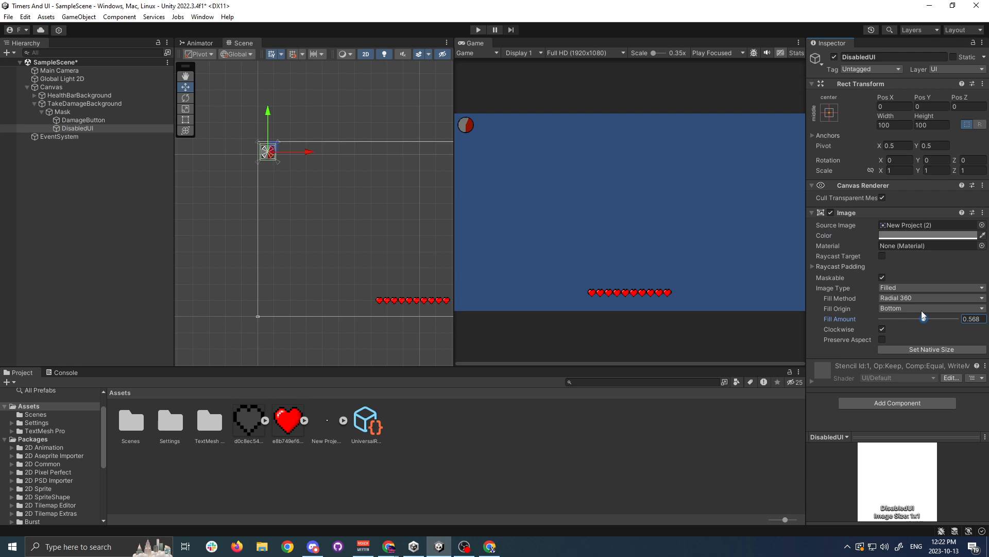
# Change the DisabledUI image color to a mostly opaque, semi-transparent black (000000) and save the scene.
pyautogui.click(904, 235)
pyautogui.moveTo(921, 438)
pyautogui.mouseDown()
pyautogui.moveTo(909, 437)
pyautogui.moveTo(922, 438)
pyautogui.mouseUp()
pyautogui.moveTo(899, 334); pyautogui.dragTo(889, 352)
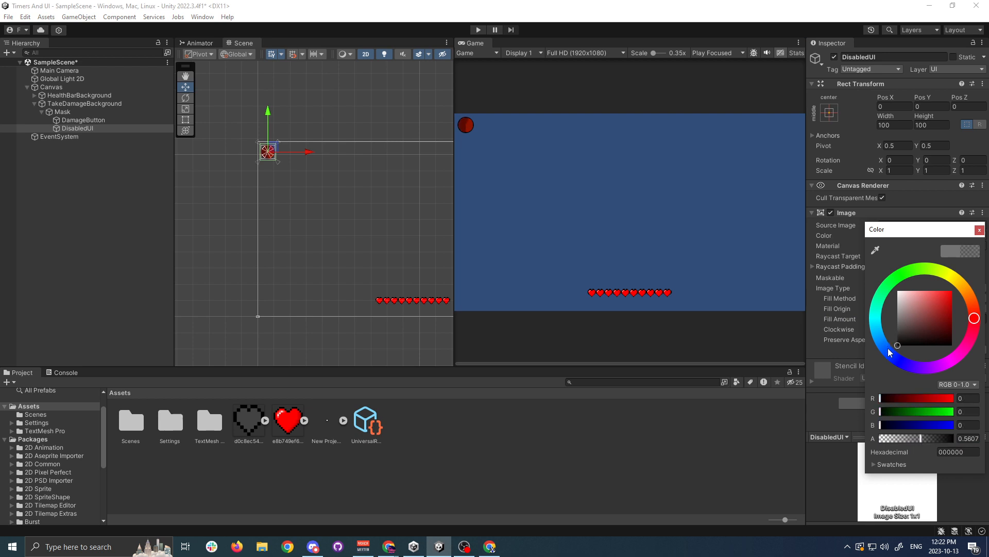
pyautogui.moveTo(923, 438); pyautogui.dragTo(939, 439)
pyautogui.hotkey('ctrl', 's')
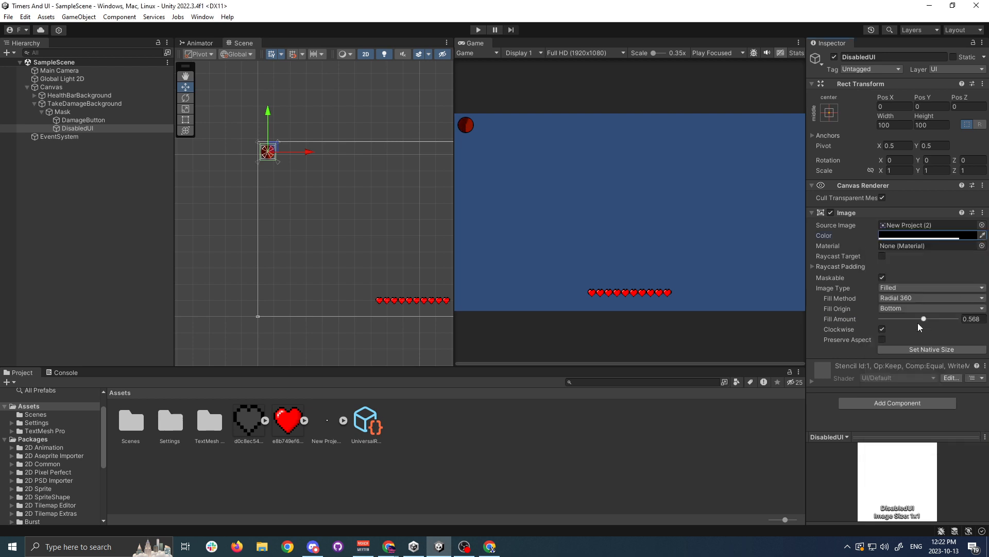
# Set the DisabledUI image's Fill Amount to 1 and save the scene.
pyautogui.moveTo(923, 319); pyautogui.dragTo(953, 336)
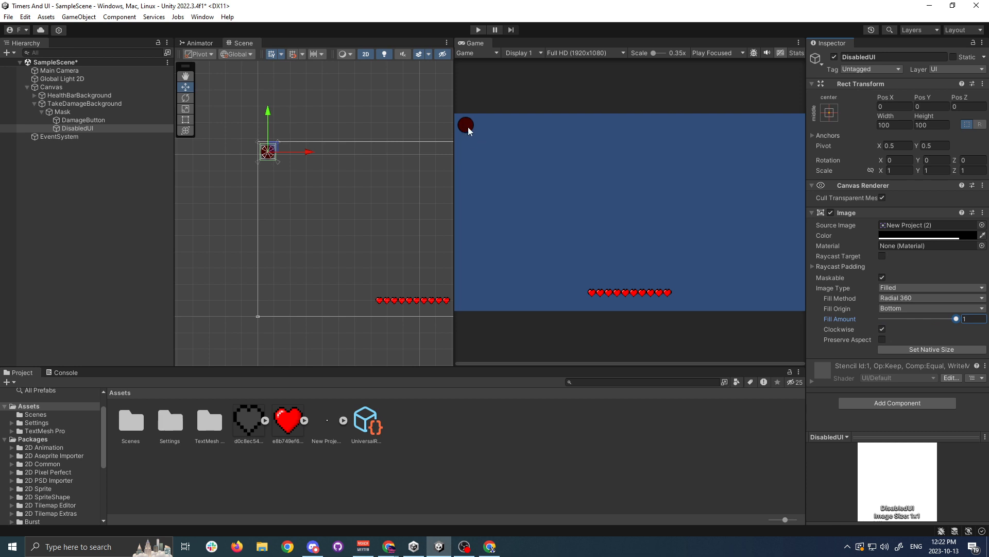
pyautogui.moveTo(956, 318)
pyautogui.mouseDown()
pyautogui.moveTo(900, 319)
pyautogui.moveTo(955, 314)
pyautogui.moveTo(911, 305)
pyautogui.moveTo(959, 302)
pyautogui.mouseUp()
pyautogui.hotkey('ctrl', 's')
# Add a TextMeshPro text to the Canvas and center its alignment horizontally and vertically.
pyautogui.click(35, 103)
pyautogui.moveTo(369, 196); pyautogui.dragTo(245, 191, button='middle')
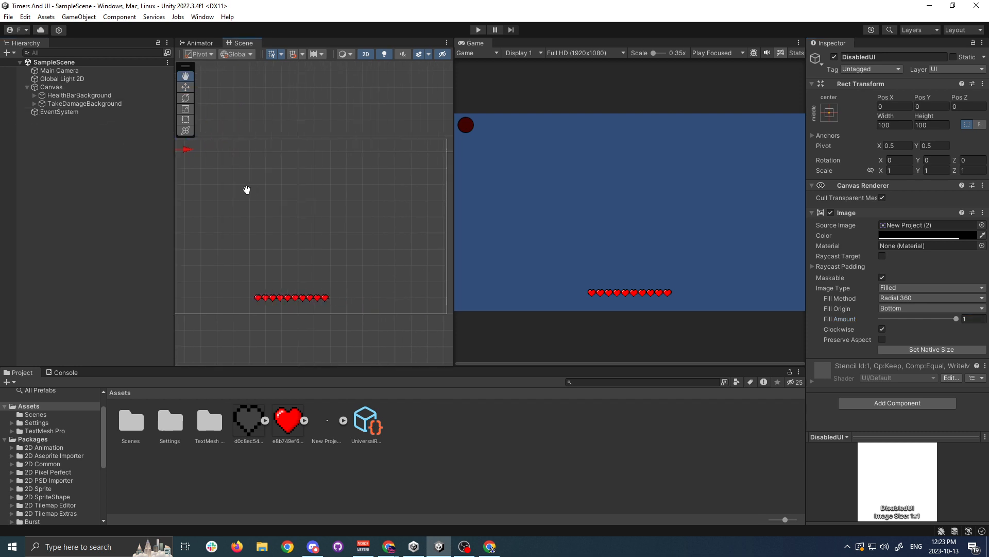
pyautogui.rightClick(51, 88)
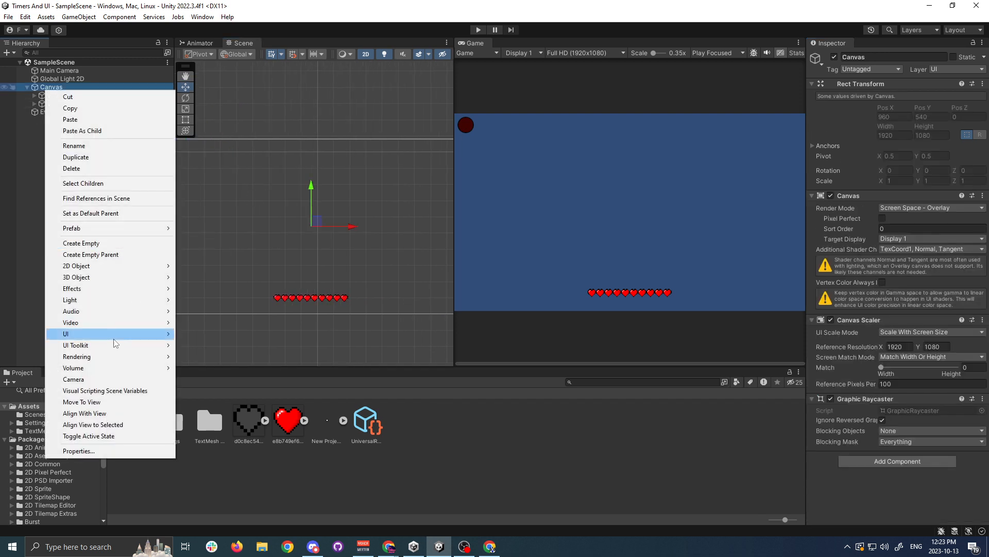
pyautogui.moveTo(103, 334)
pyautogui.click(203, 345)
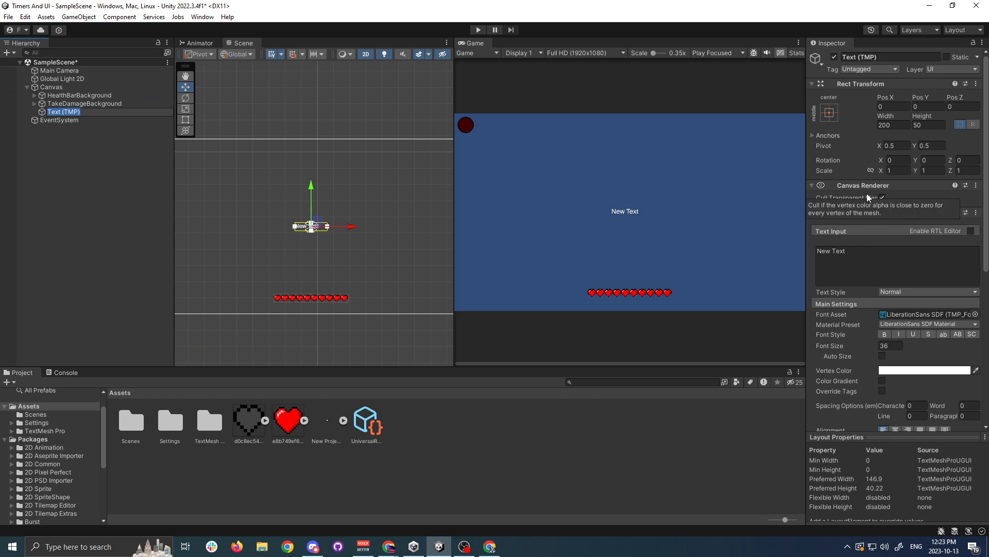
pyautogui.scroll(-3, 867, 193)
pyautogui.click(896, 319)
pyautogui.click(898, 331)
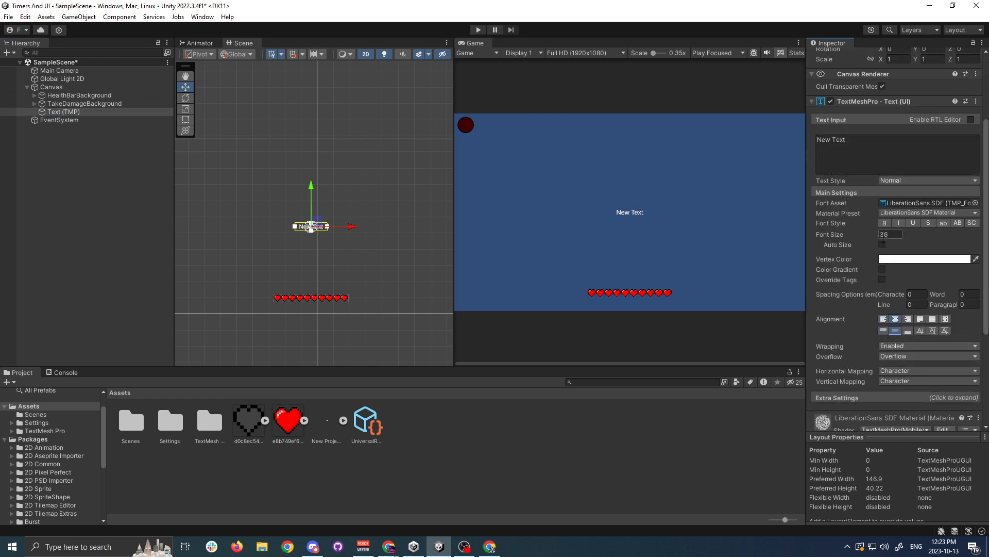
# Set the new text's font size to 128 and widen its text box to about 660.
pyautogui.click(885, 234)
pyautogui.write('128')
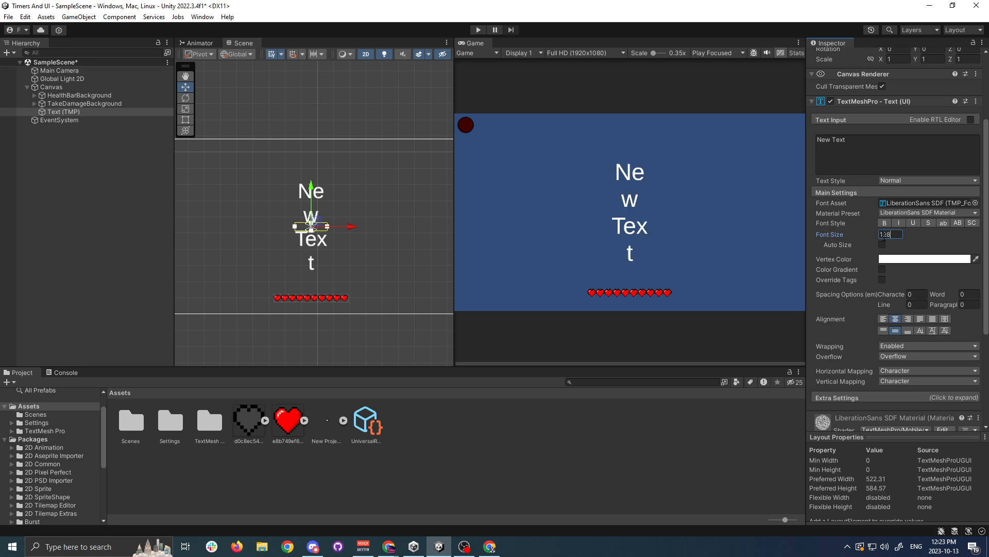
pyautogui.scroll(5, 881, 232)
pyautogui.moveTo(884, 118); pyautogui.dragTo(214, 162)
pyautogui.moveTo(244, 296); pyautogui.dragTo(939, 457)
# Replace the text content with "YOU DIED" and save the scene.
pyautogui.click(843, 249)
pyautogui.write('YOU DIED')
pyautogui.hotkey('ctrl', 's')
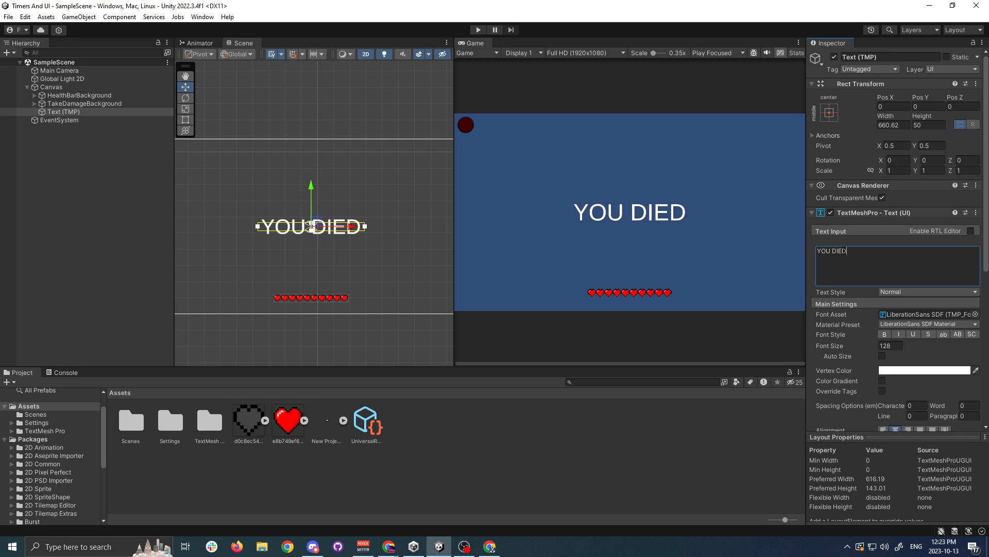
# Set the YOU DIED text's Vertex Color to red (FF0000) and save the scene.
pyautogui.scroll(-5, 958, 268)
pyautogui.scroll(4, 958, 268)
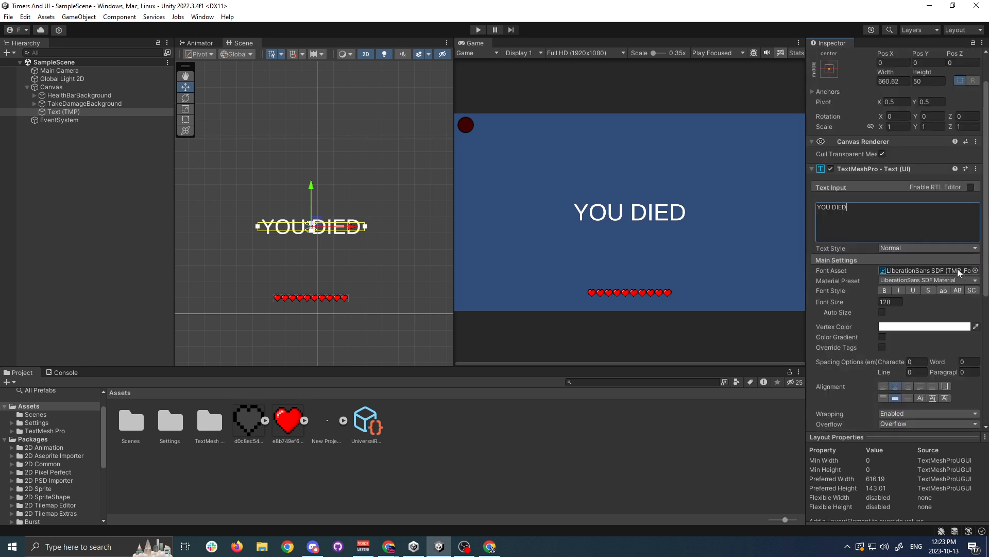
pyautogui.click(932, 328)
pyautogui.click(946, 355)
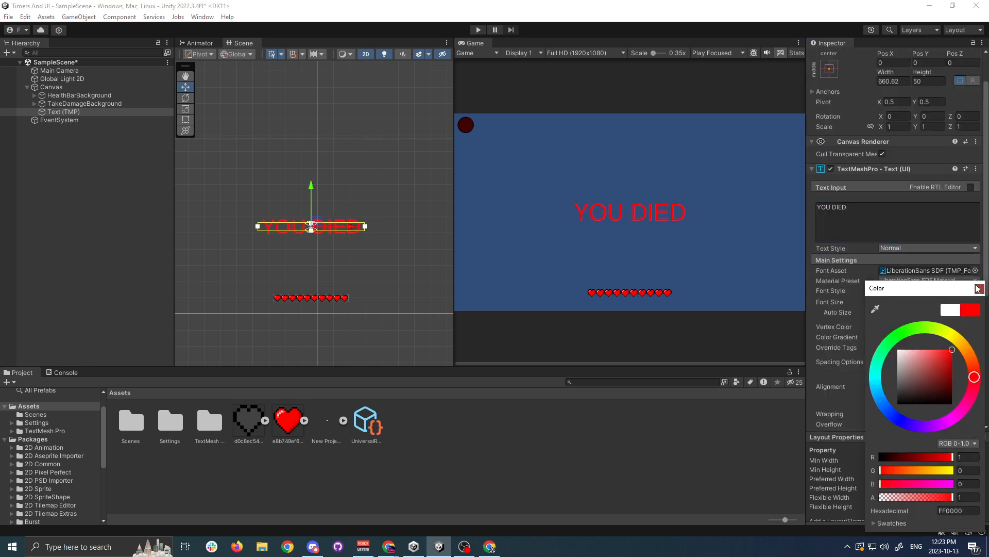
pyautogui.click(910, 273)
pyautogui.click(920, 327)
pyautogui.moveTo(956, 369); pyautogui.dragTo(958, 326)
pyautogui.hotkey('ctrl', 's')
pyautogui.click(979, 289)
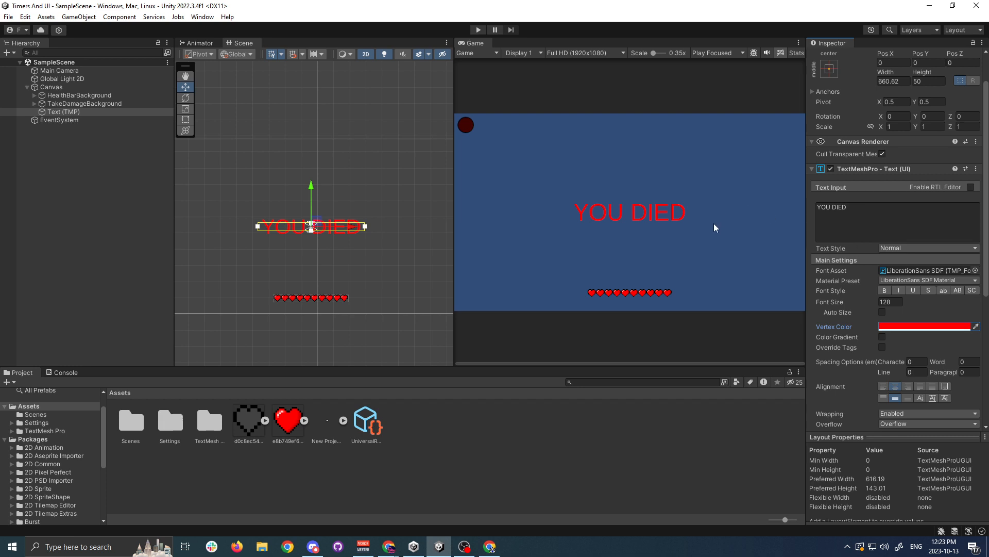
pyautogui.scroll(-3, 181, 248)
pyautogui.moveTo(250, 268); pyautogui.dragTo(243, 267, button='middle')
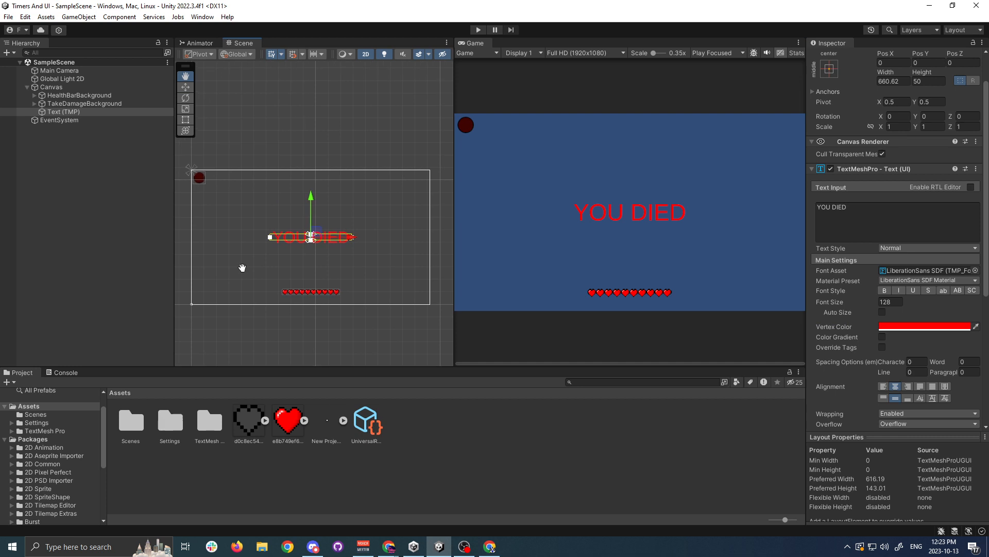